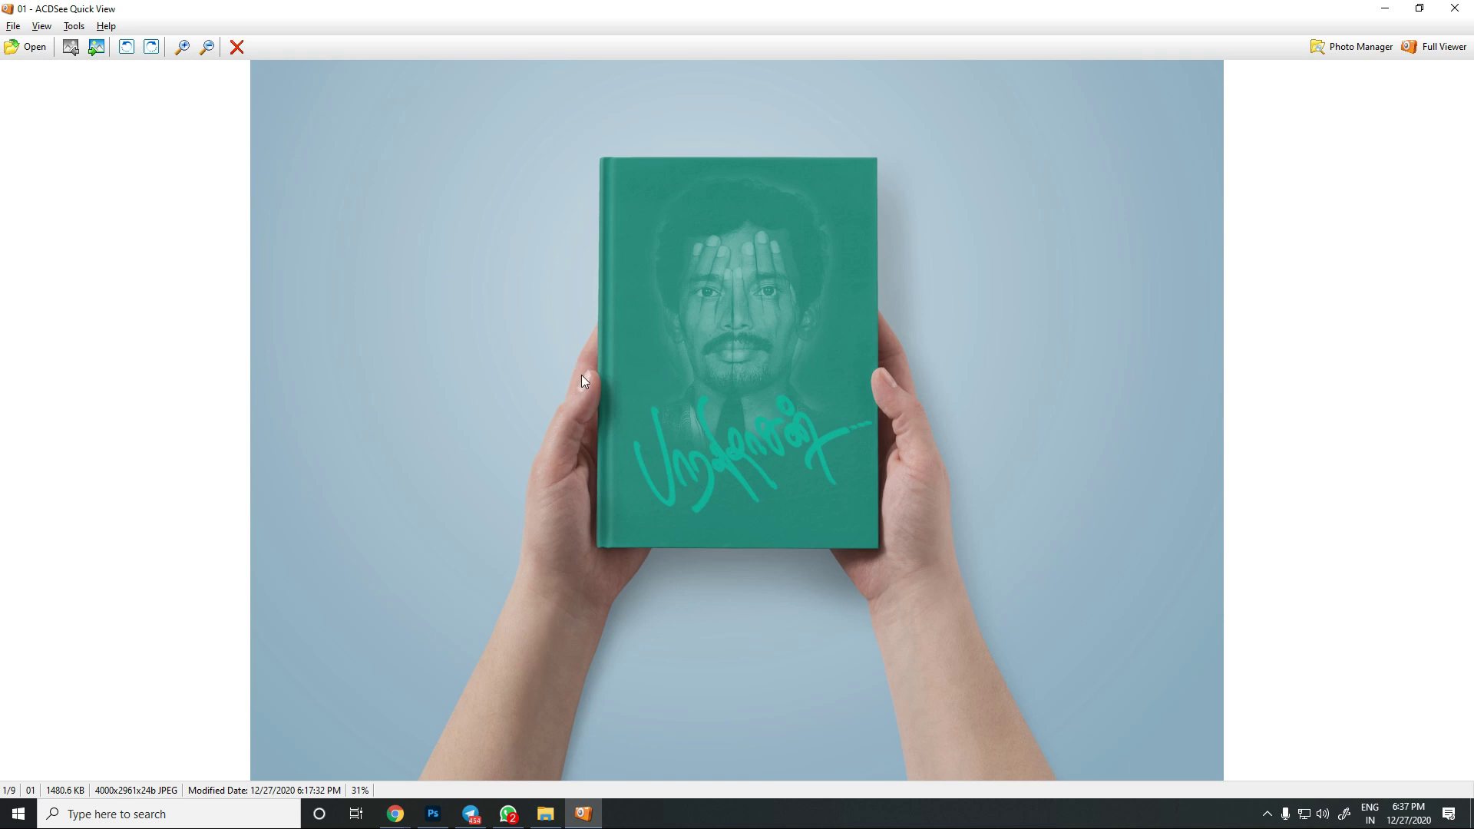
# Look through the JPEG previews of the book mockups, from 01 through 08, and close the viewer and folder
pyautogui.scroll(-1, 590, 364)
pyautogui.scroll(-2, 590, 367)
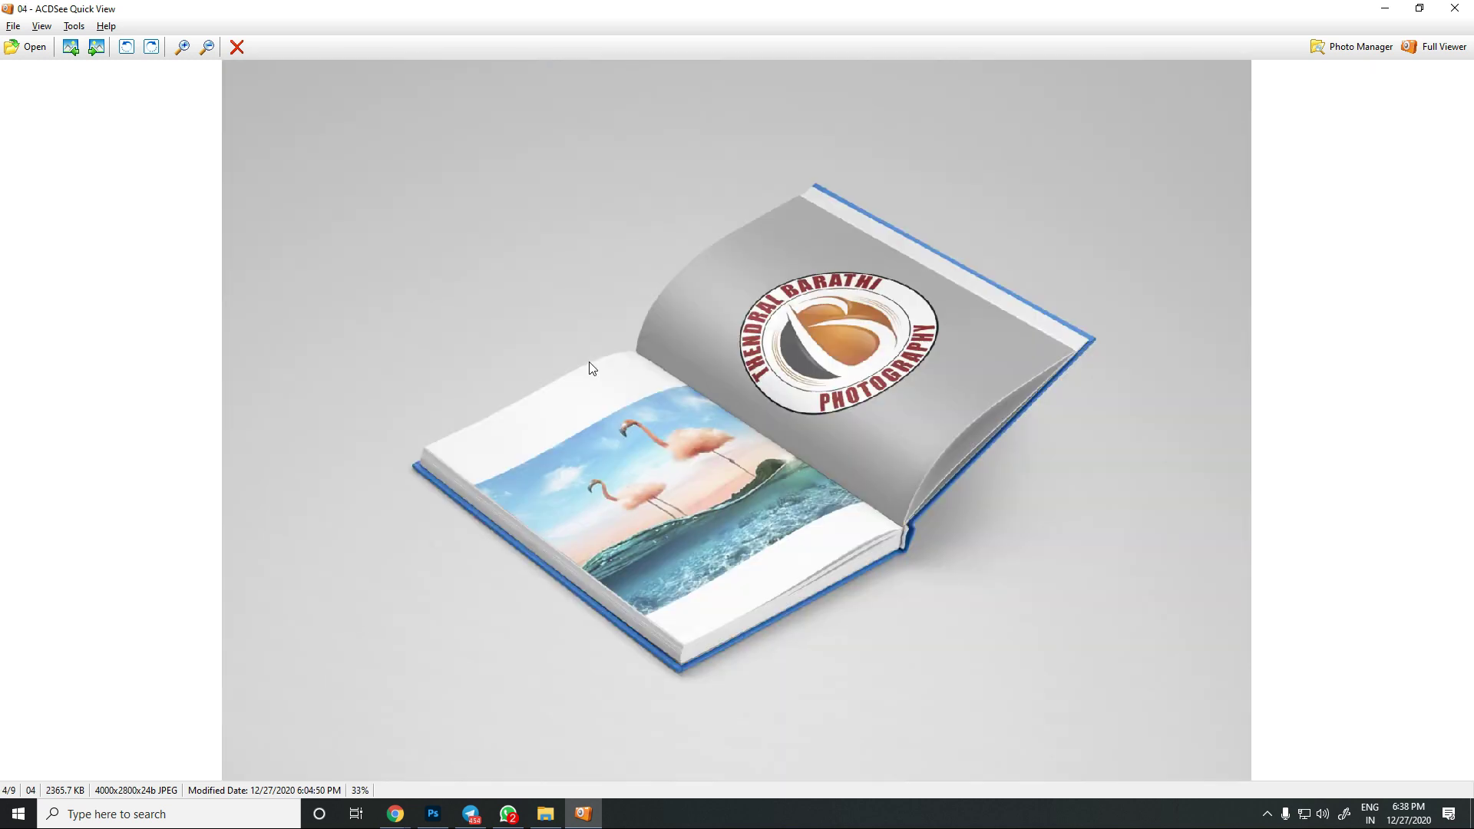
pyautogui.scroll(-1, 591, 368)
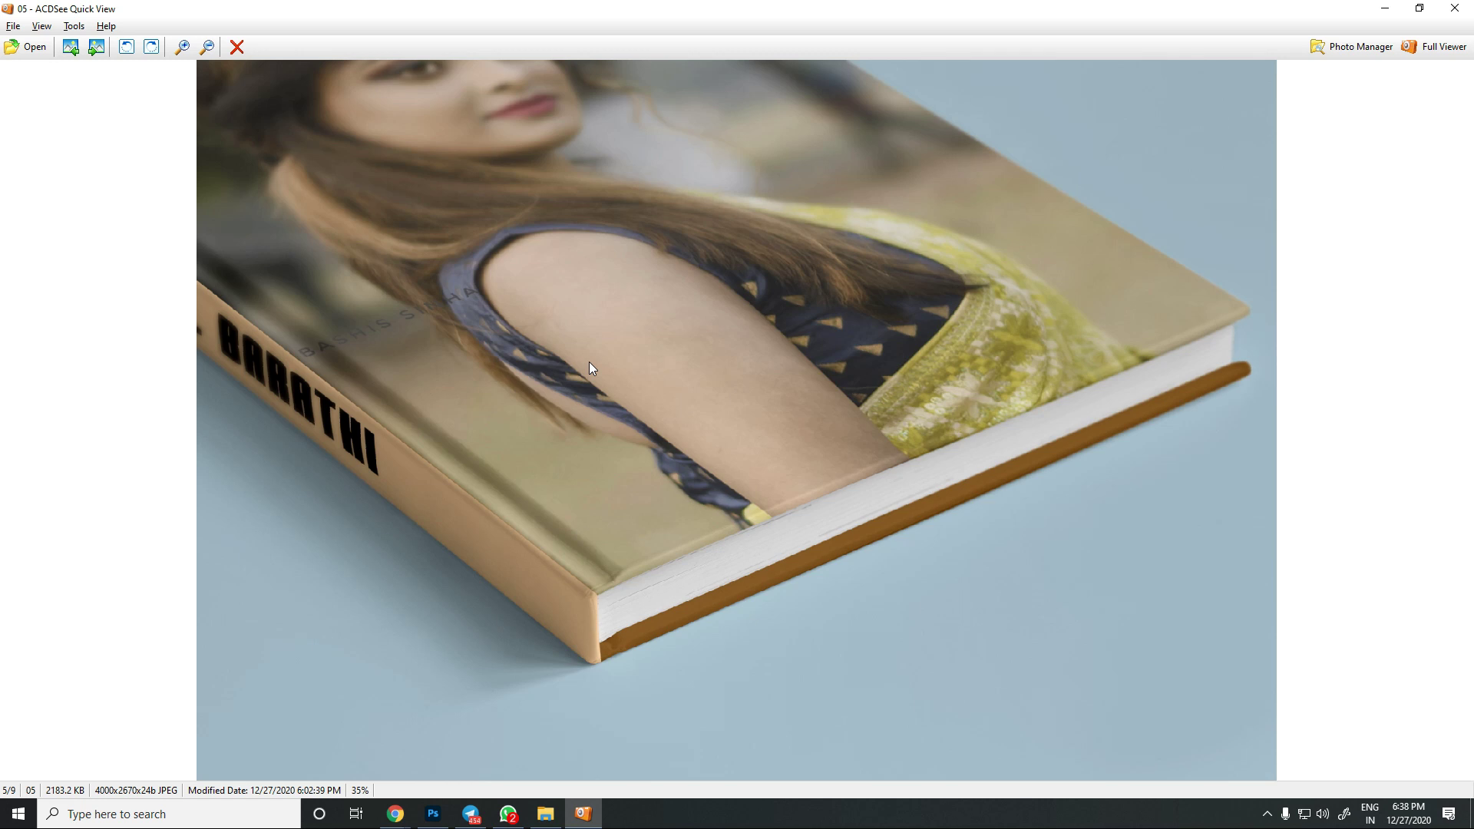
pyautogui.scroll(-3, 591, 367)
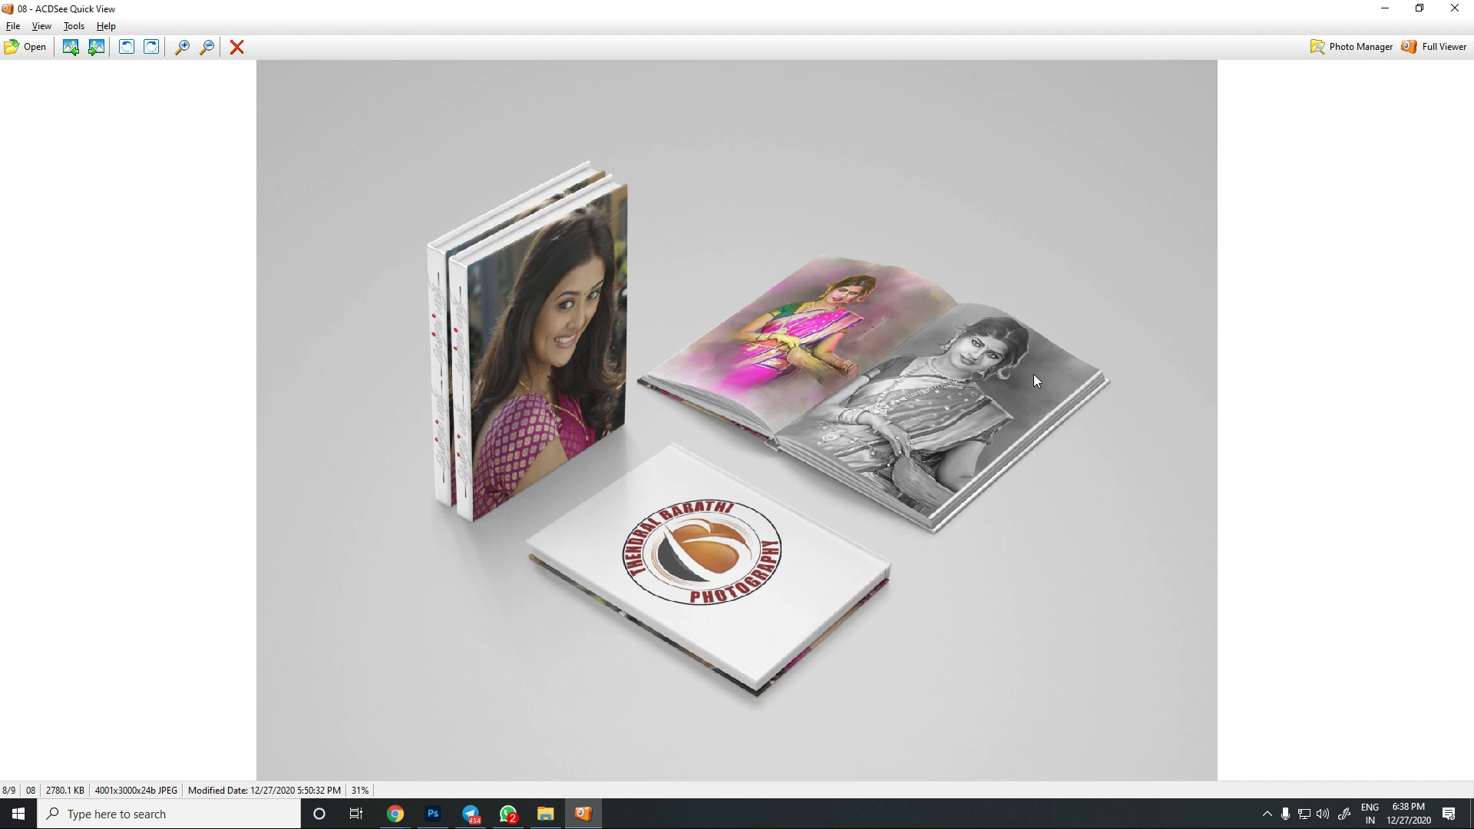
pyautogui.click(1454, 8)
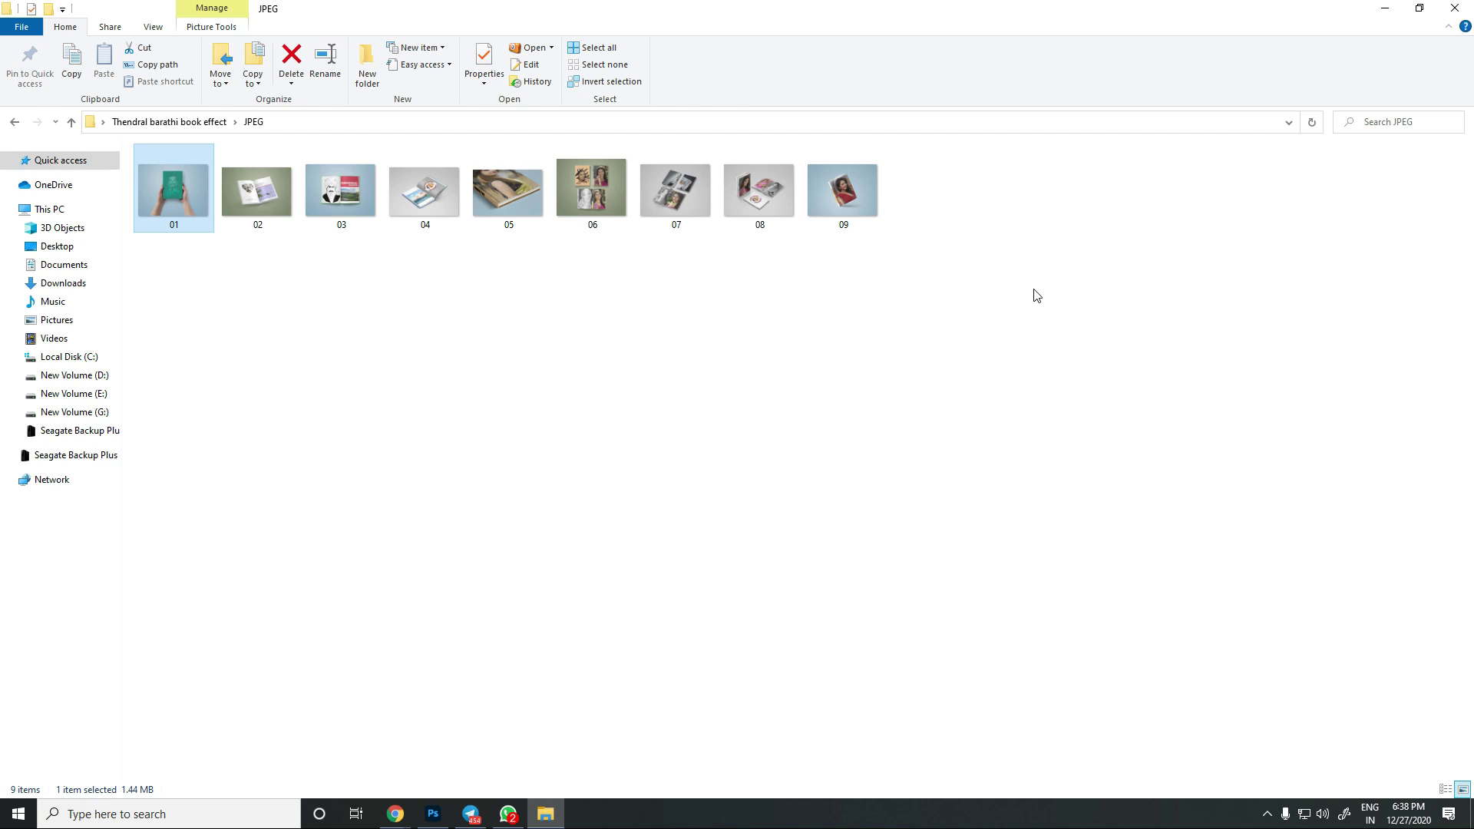
pyautogui.click(1454, 9)
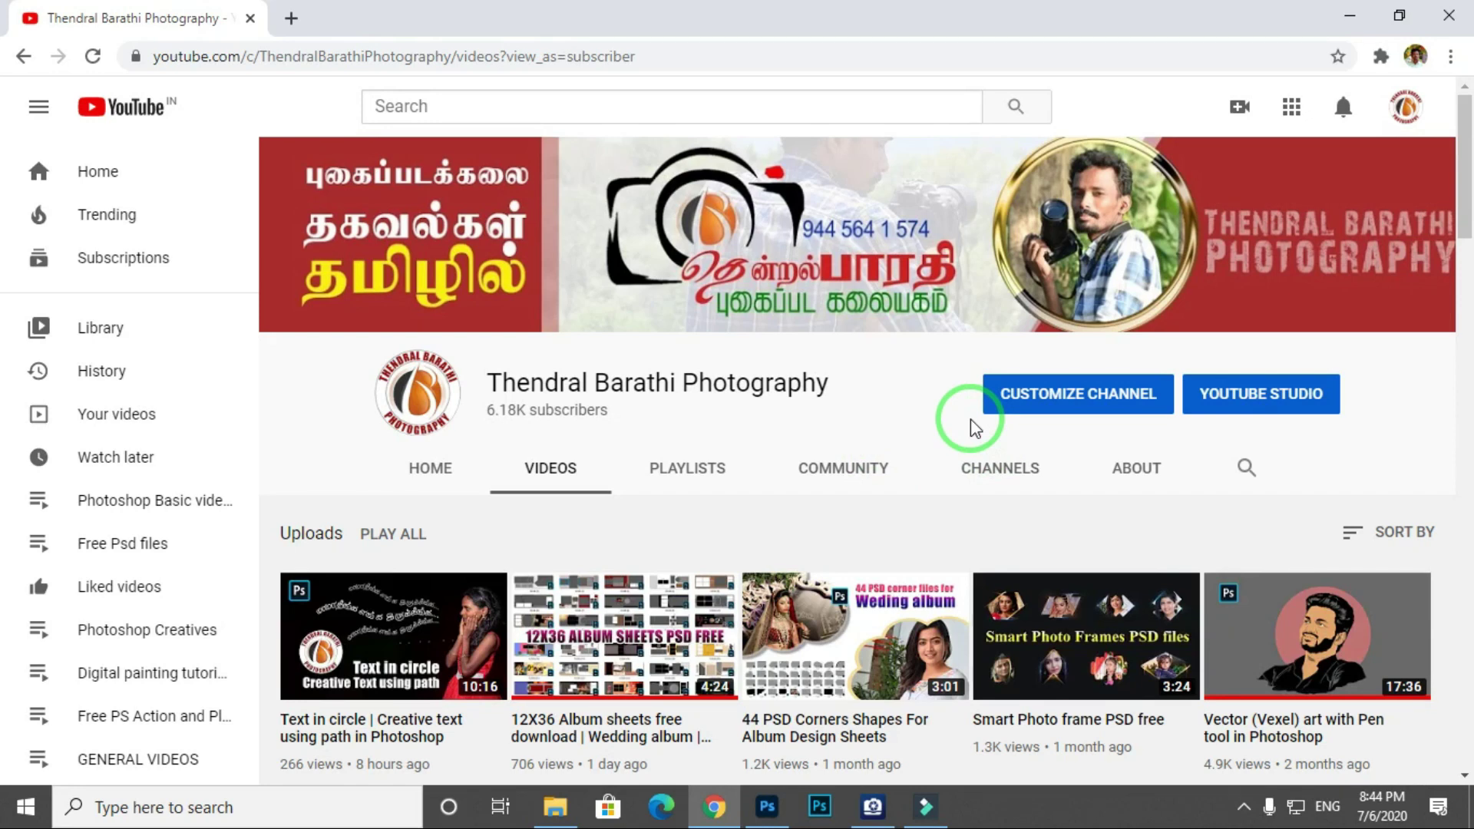
# Browse the Thendral Barathi Photography channel's uploaded videos down to the older Photoshop and digital painting tutorials
pyautogui.scroll(-20, 973, 428)
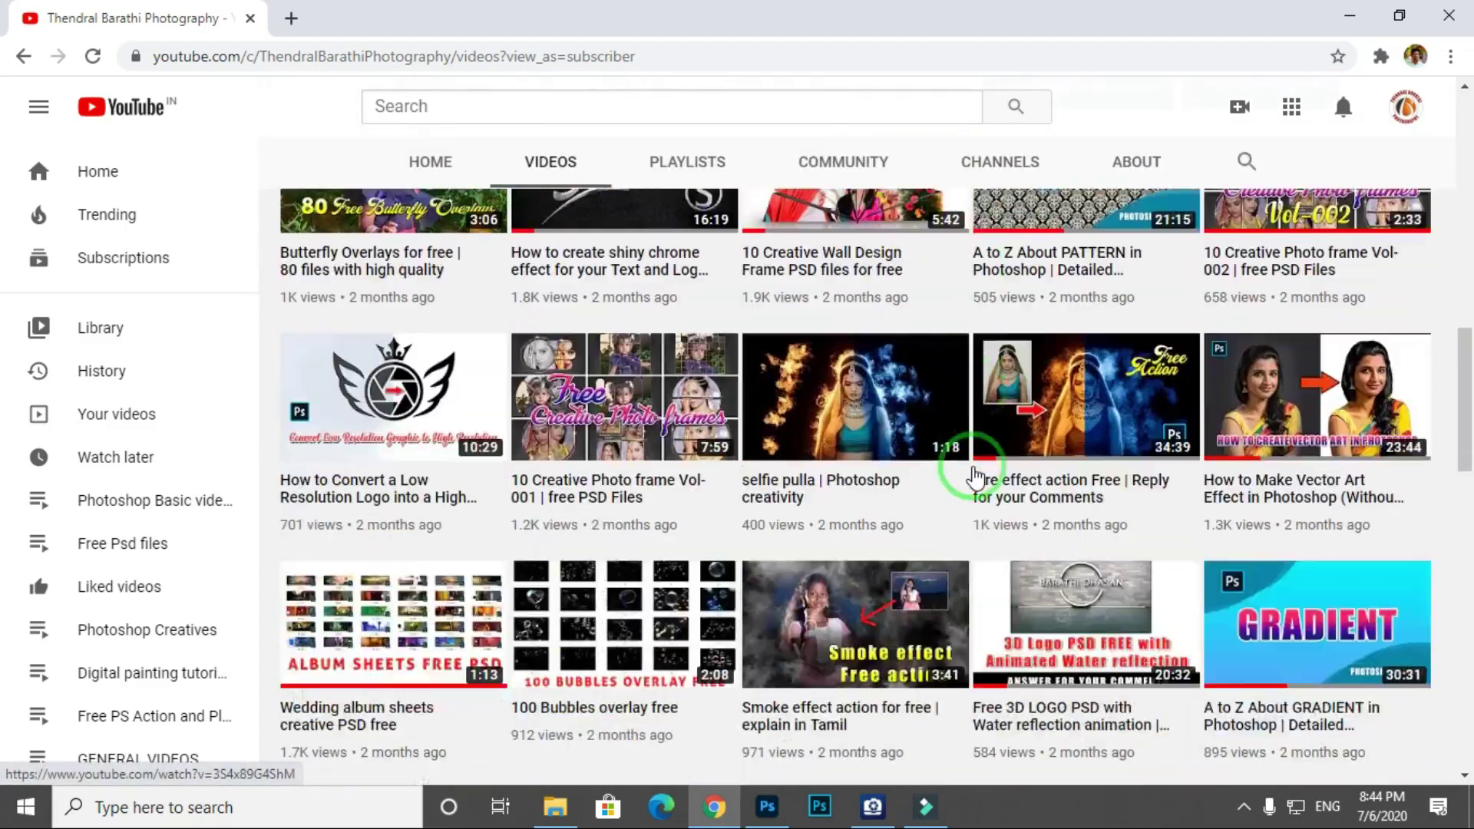
pyautogui.scroll(-10, 974, 464)
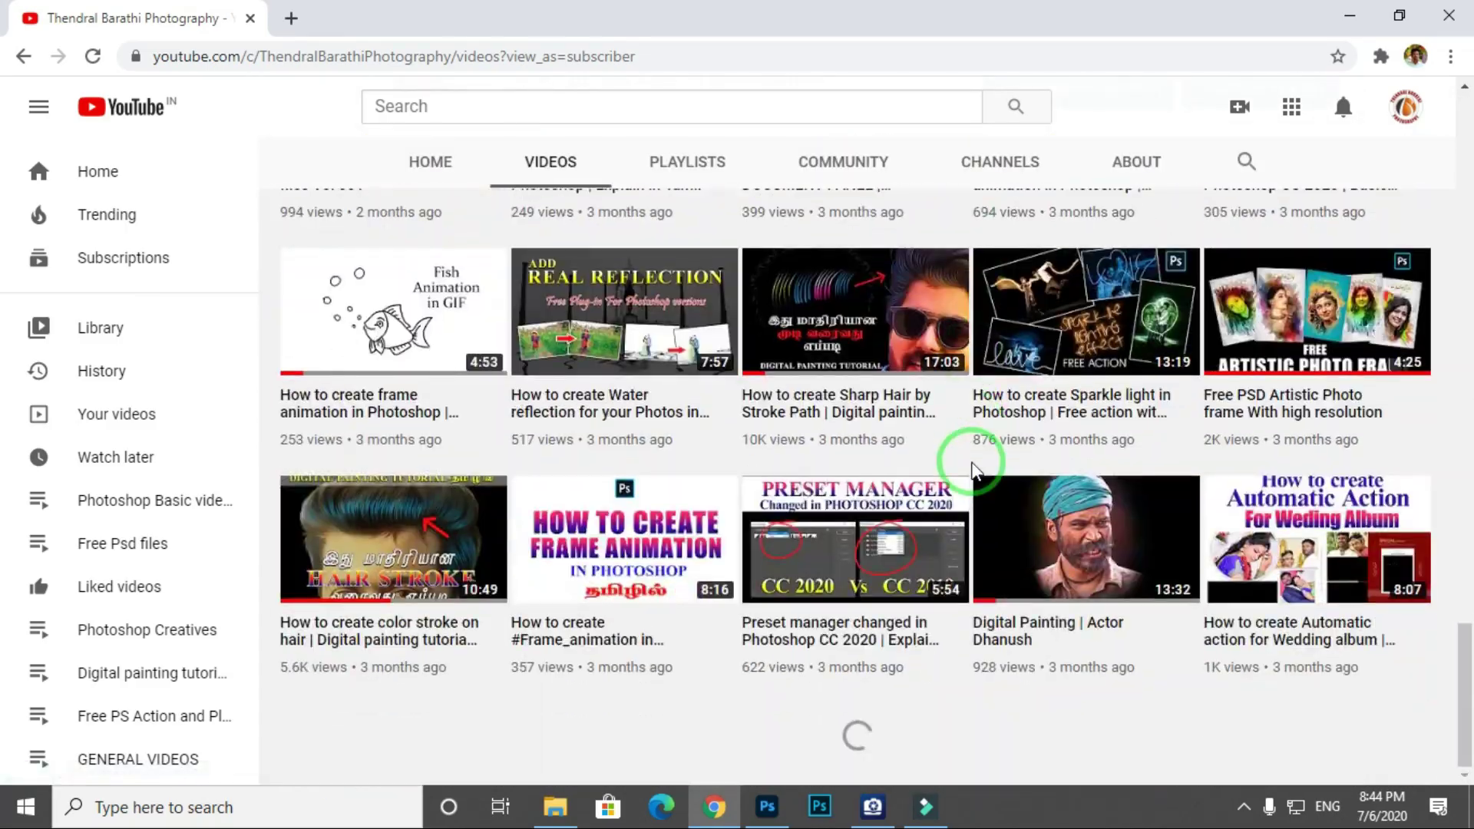
pyautogui.scroll(-1, 974, 467)
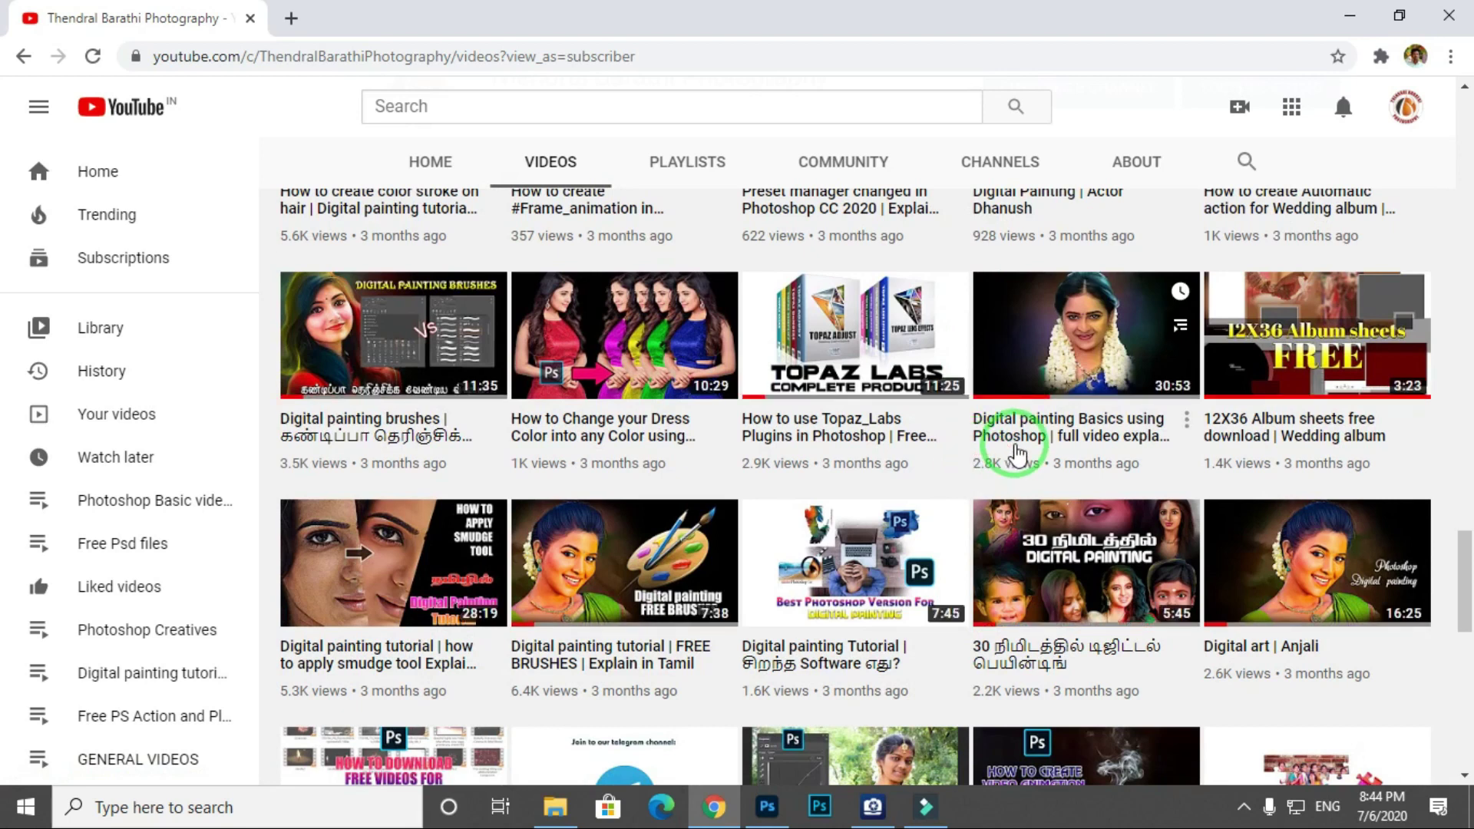
pyautogui.scroll(-6, 1017, 453)
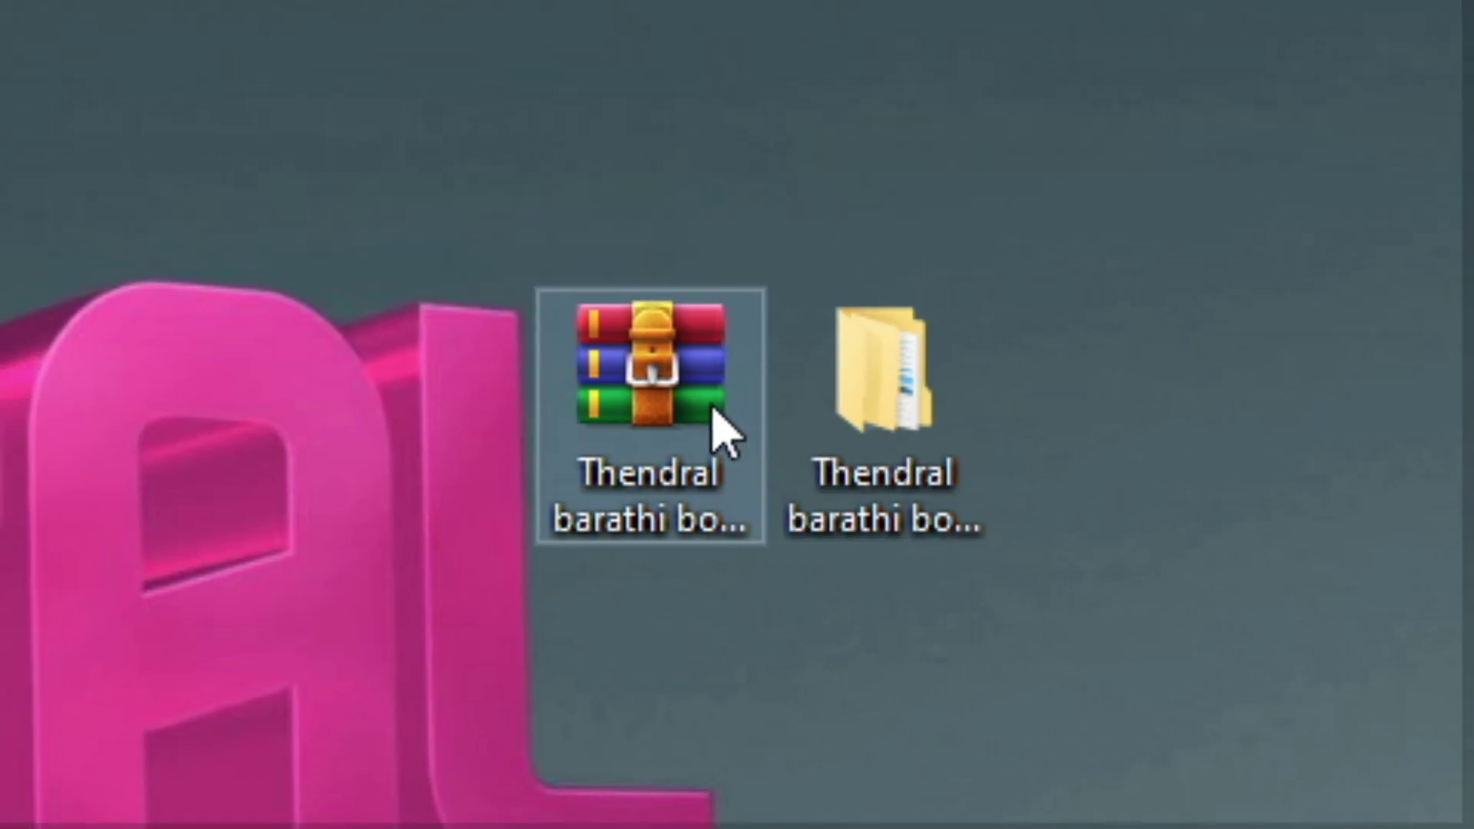
# Open the extracted Thendral barathi book effect folder on the desktop and review its Backgrounds, JPEG and PSD subfolders
pyautogui.doubleClick(879, 444)
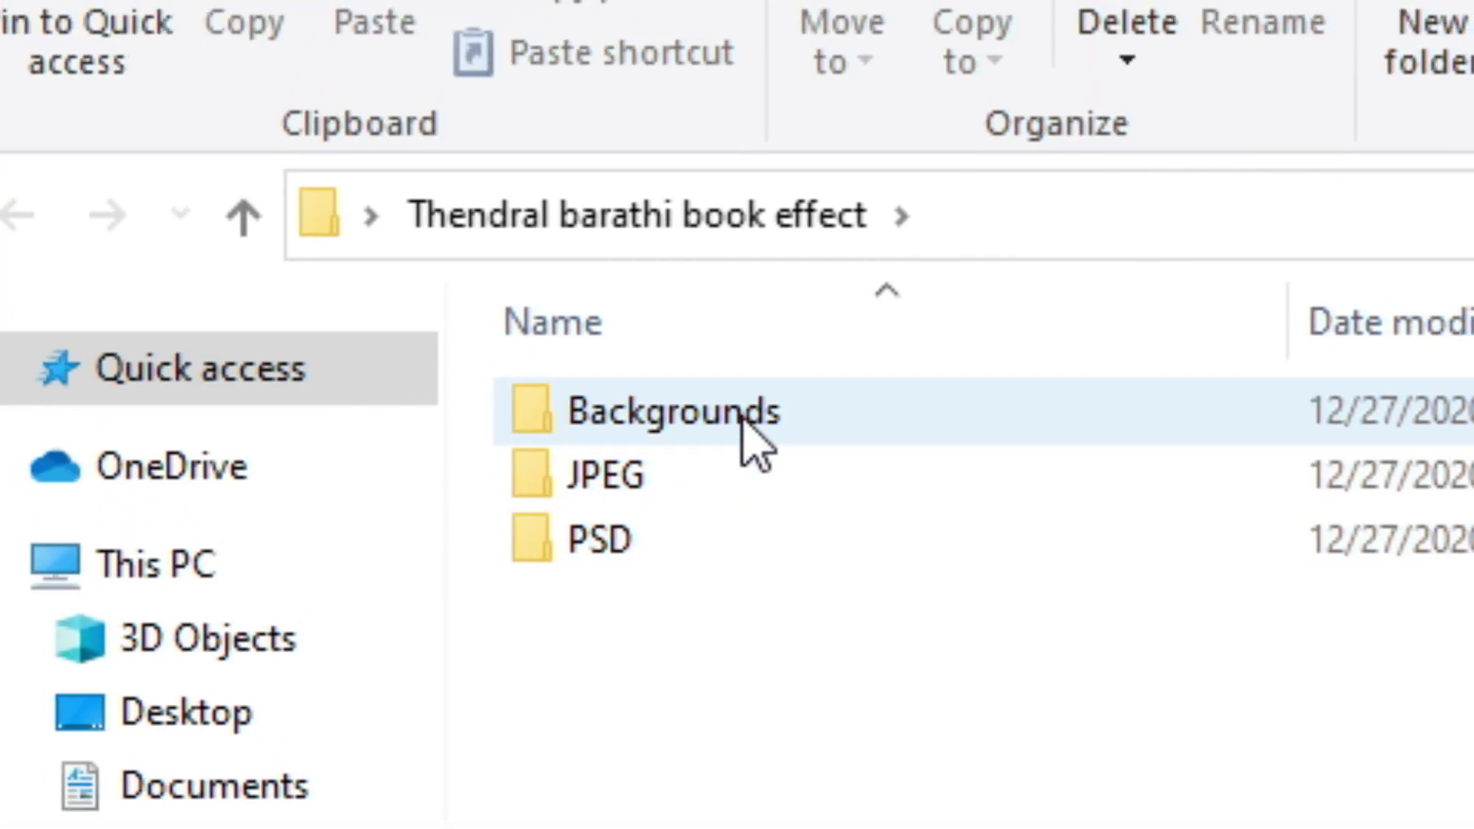
pyautogui.click(741, 415)
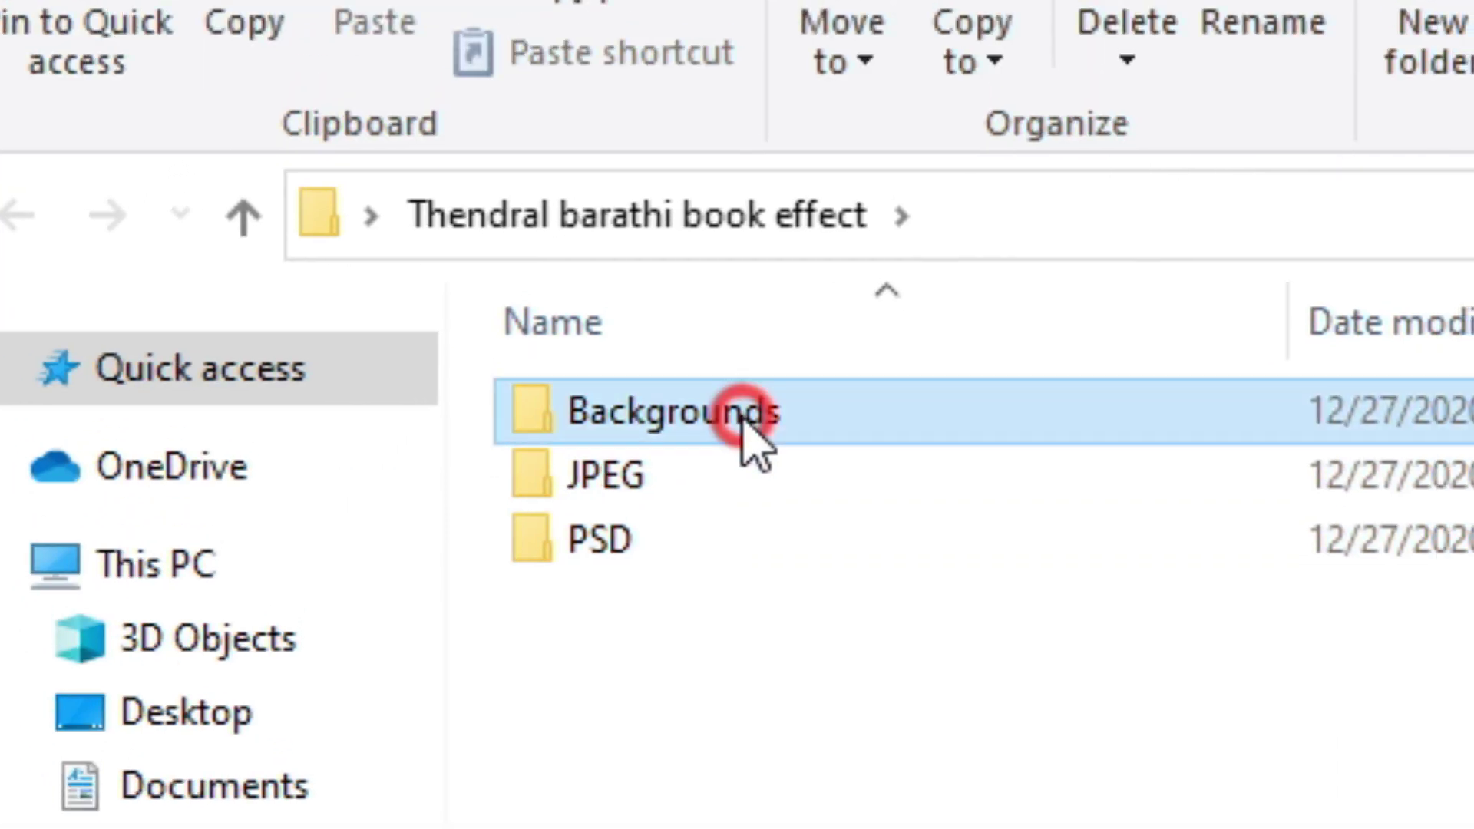
pyautogui.click(747, 476)
pyautogui.keyDown('shift'); pyautogui.click(776, 537); pyautogui.keyUp('shift')
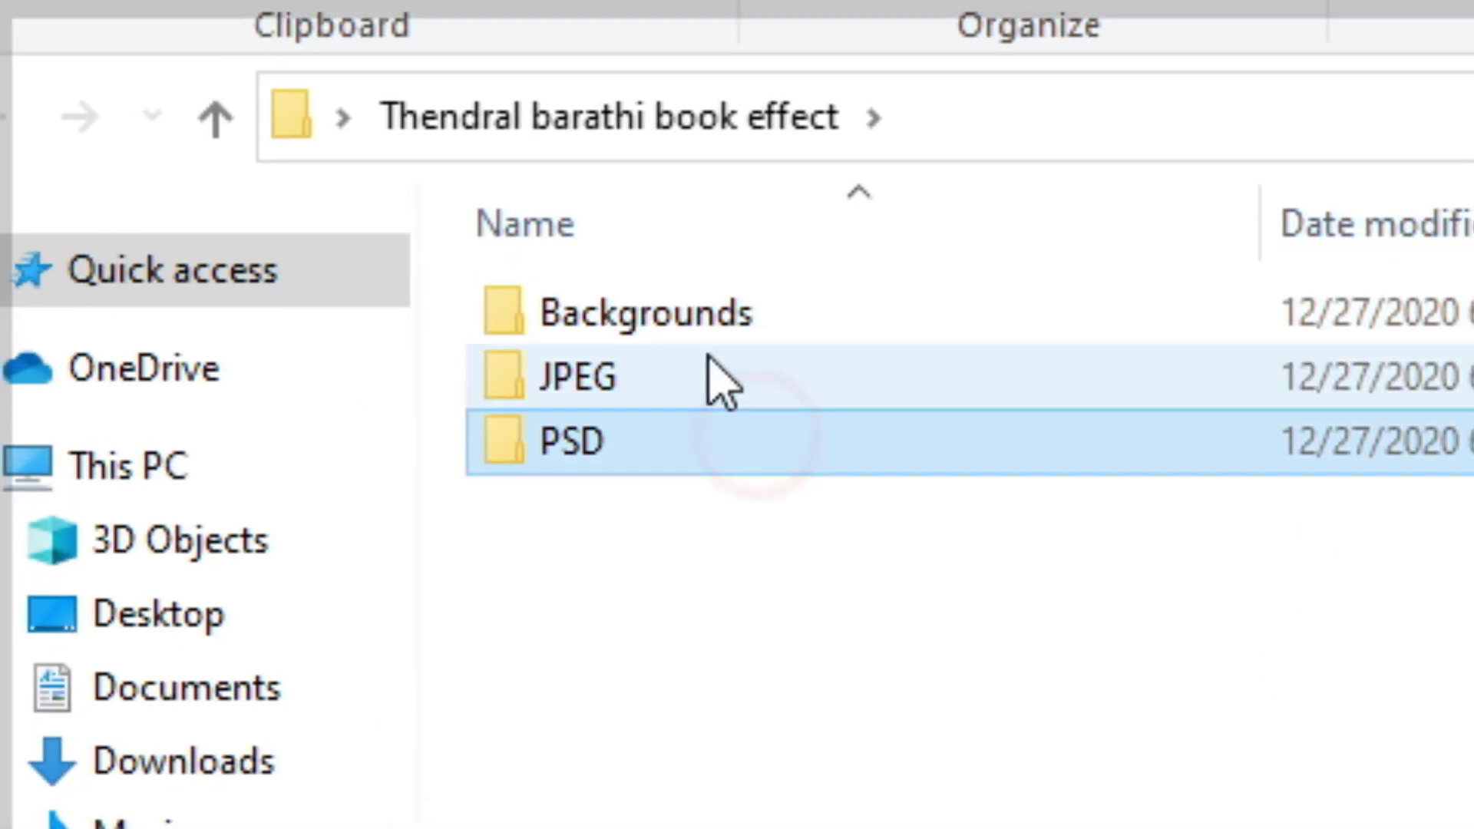
# Check the contents of the JPEG and Backgrounds subfolders and return to the main book effect folder
pyautogui.doubleClick(708, 378)
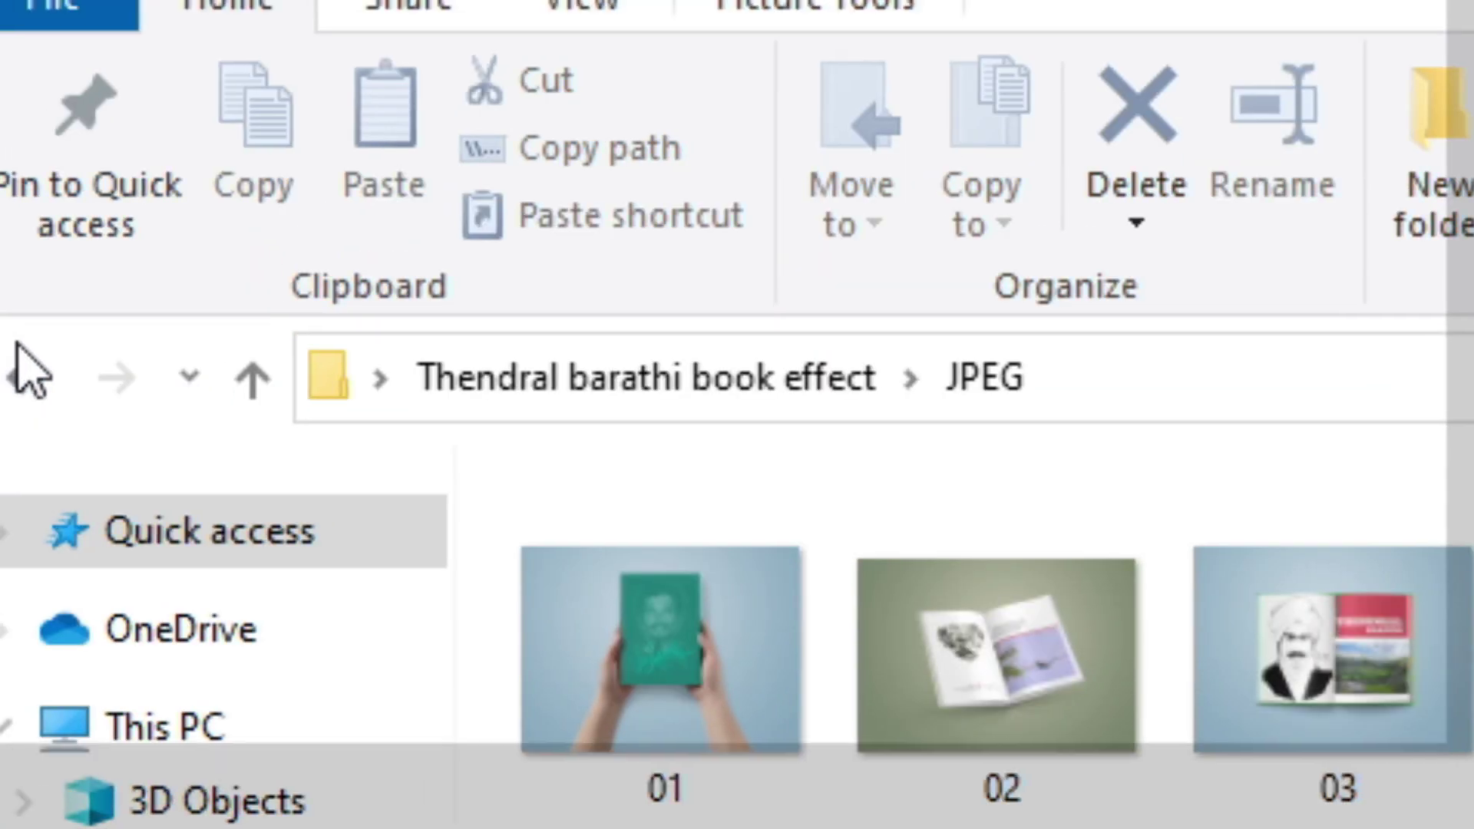
pyautogui.click(26, 372)
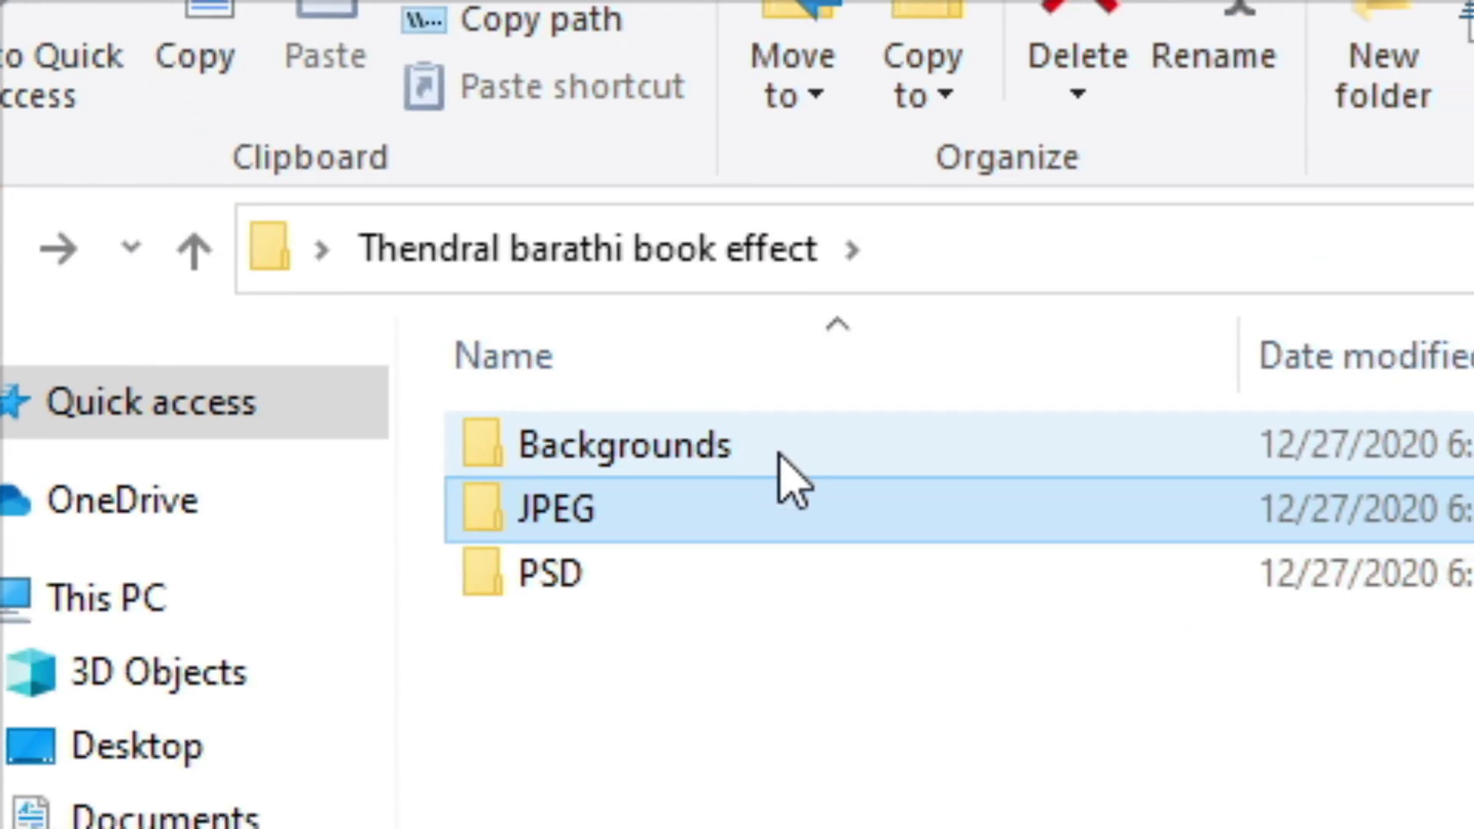
pyautogui.doubleClick(779, 454)
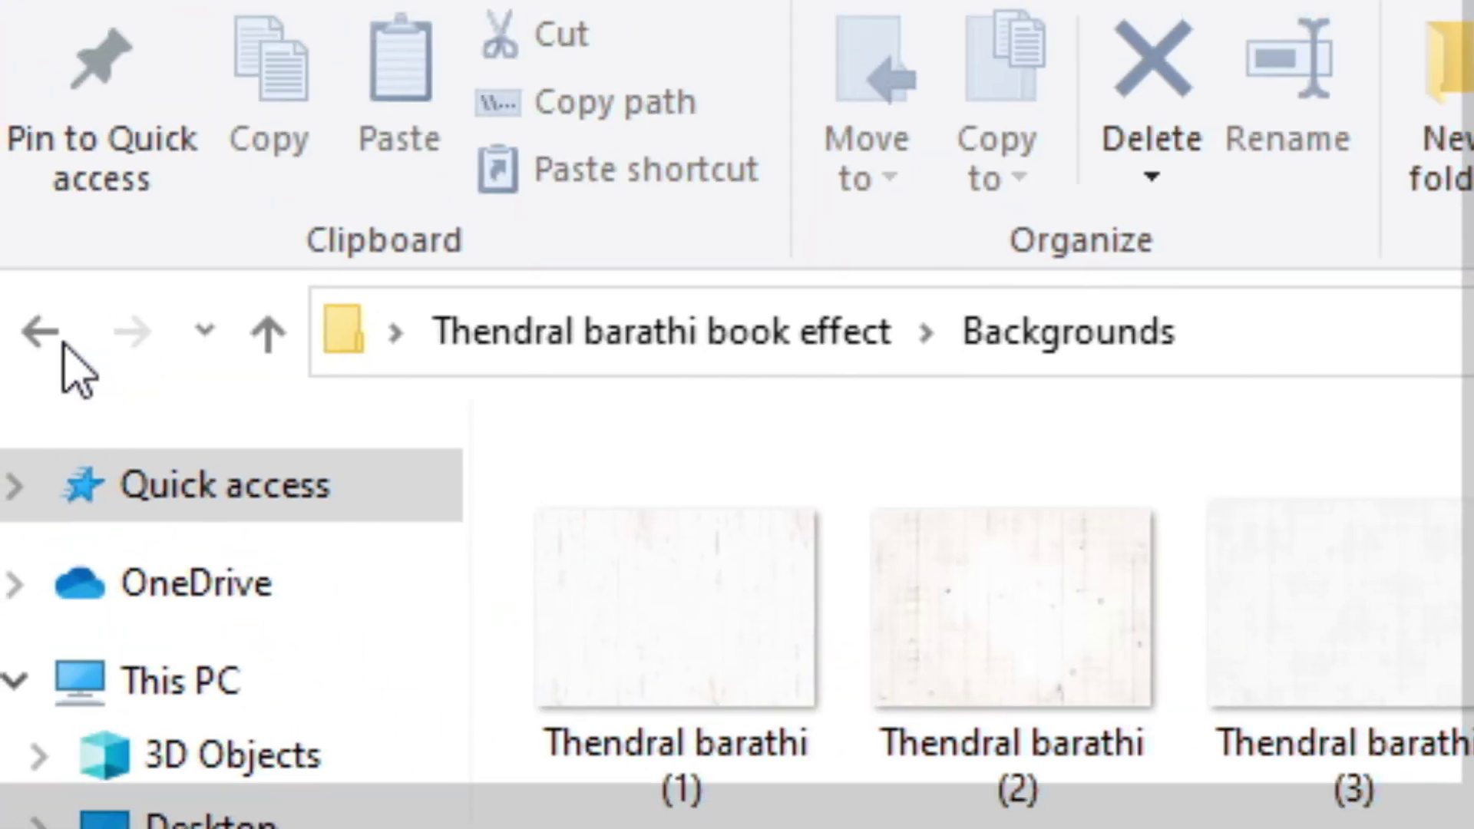
pyautogui.click(46, 336)
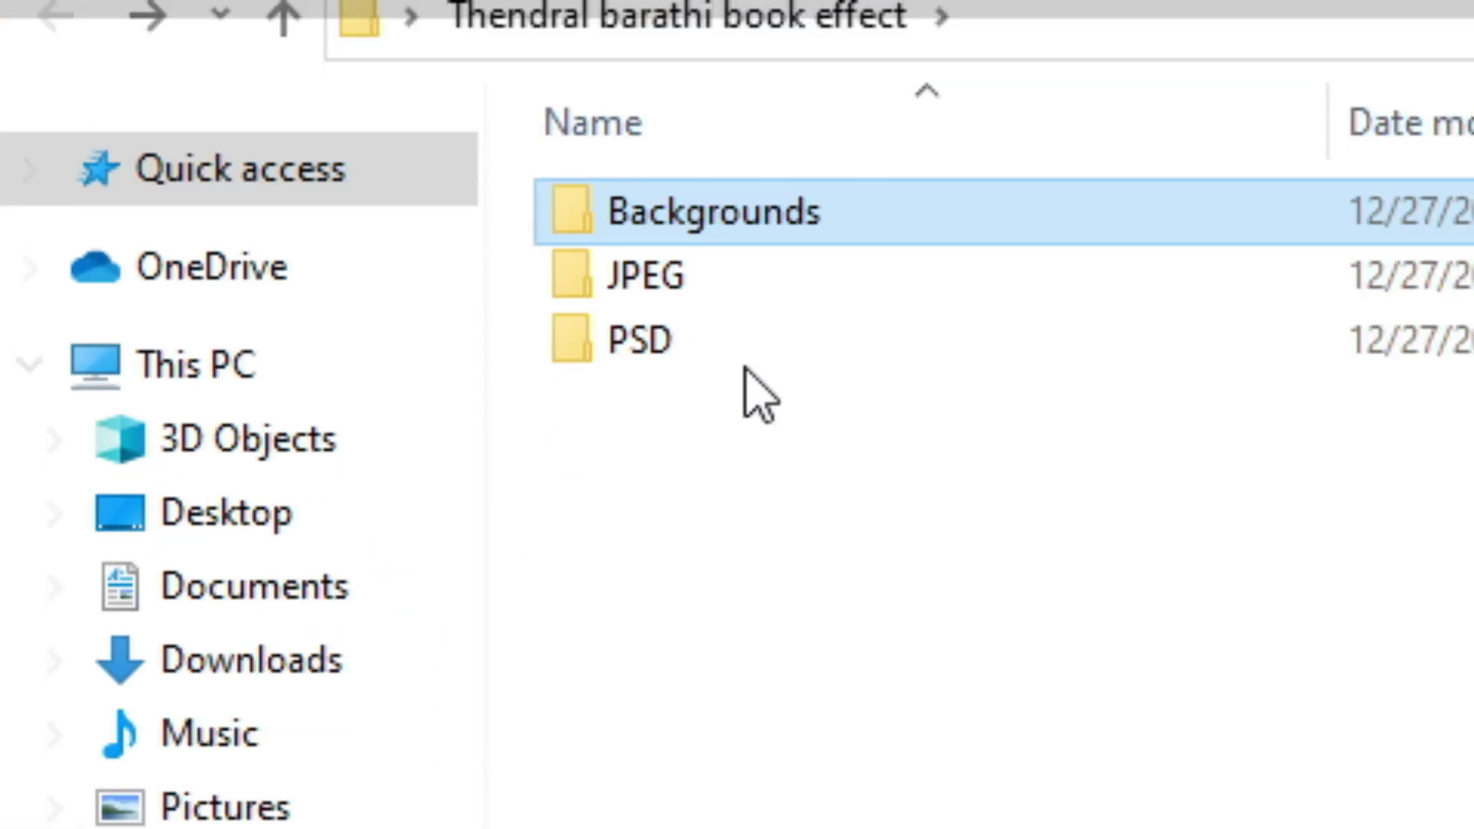
# Open the PSD subfolder and preview the mockup files from 01 through 09 in the image viewer
pyautogui.doubleClick(725, 345)
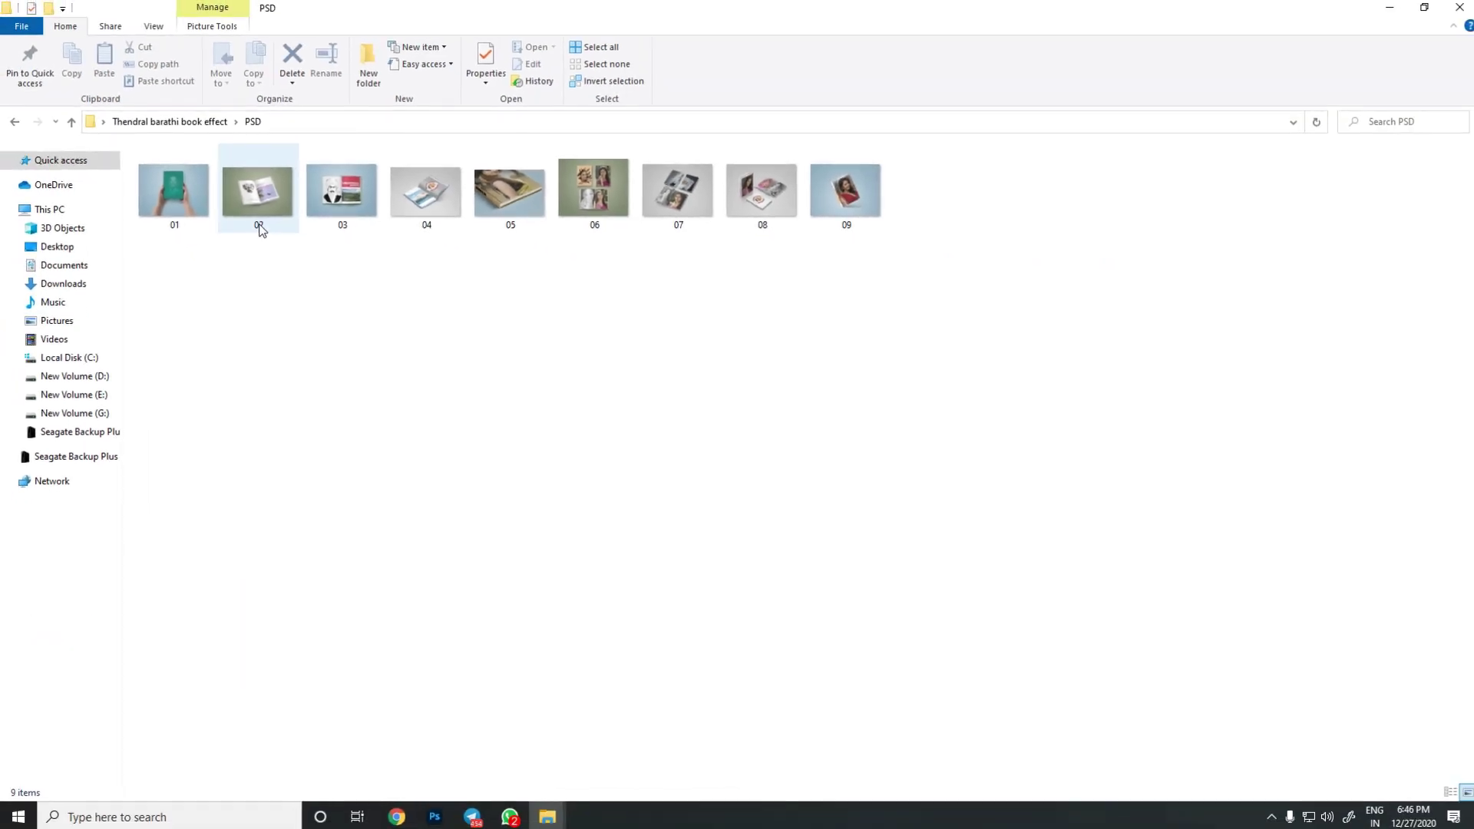
pyautogui.doubleClick(182, 195)
pyautogui.press('Right')
pyautogui.press('Right')
pyautogui.press('Right')
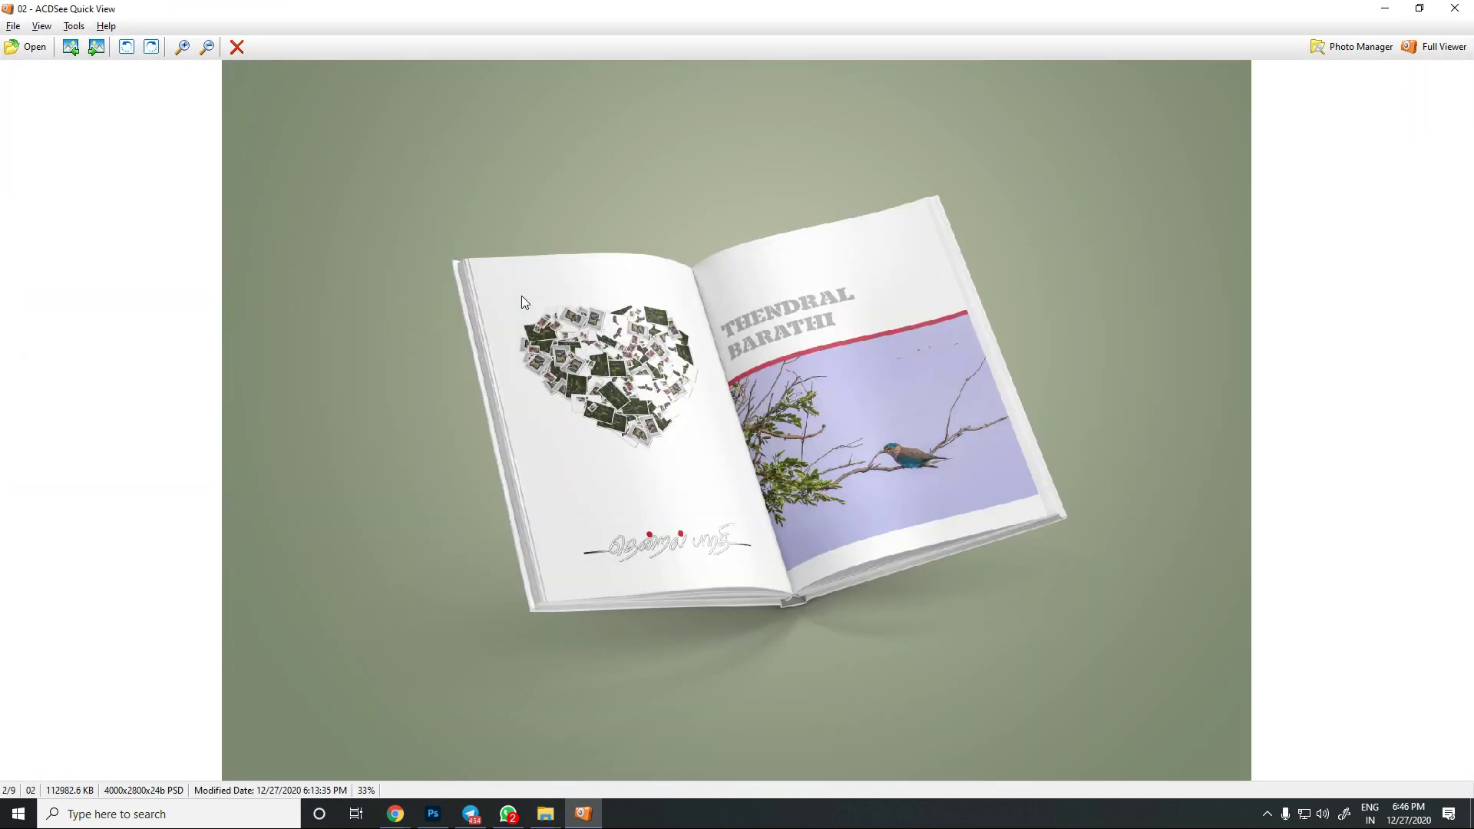
pyautogui.press('Right')
pyautogui.press('Right')
pyautogui.press('Right')
pyautogui.press('Right')
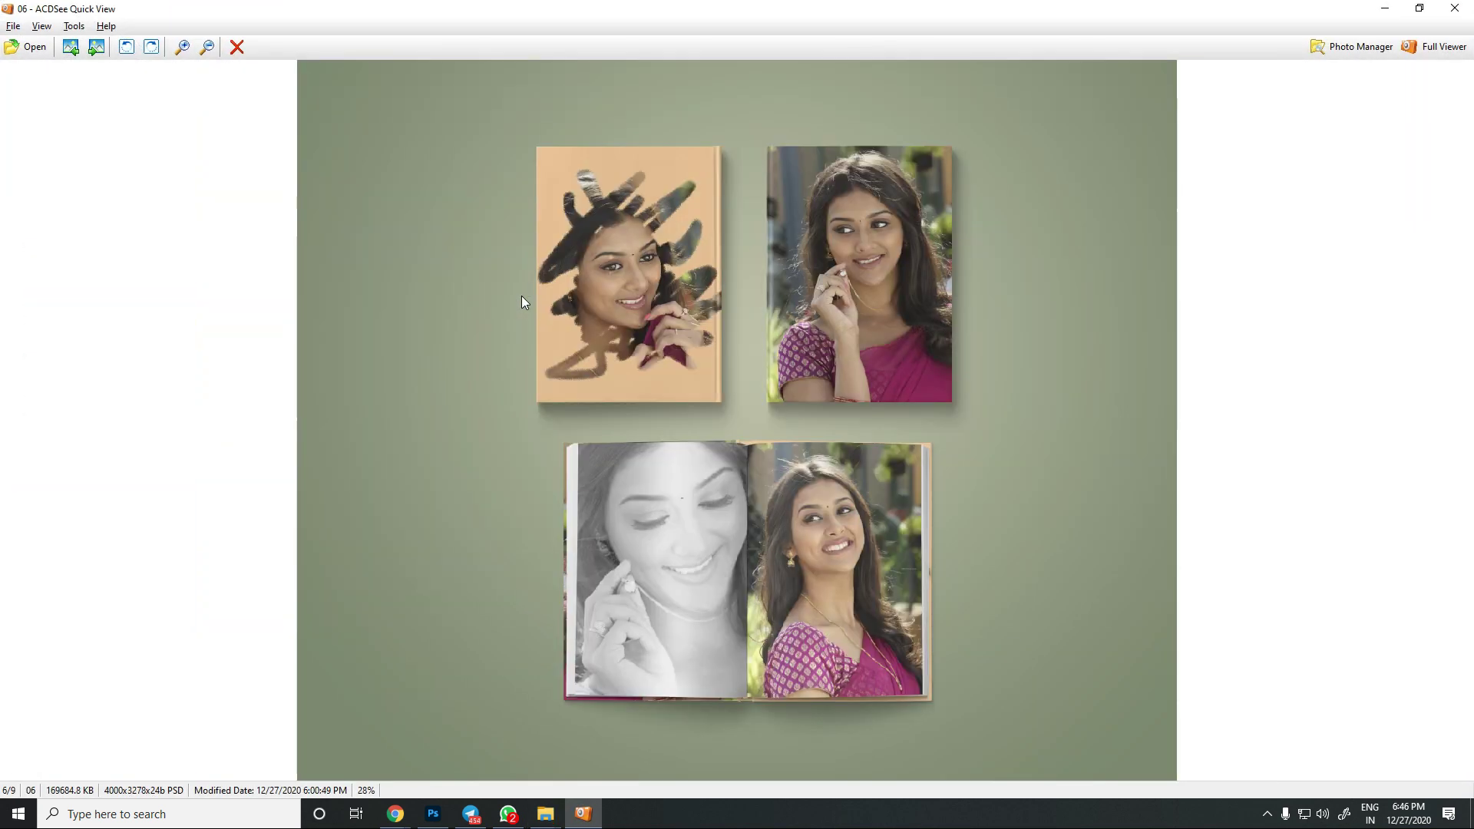
pyautogui.press('Right')
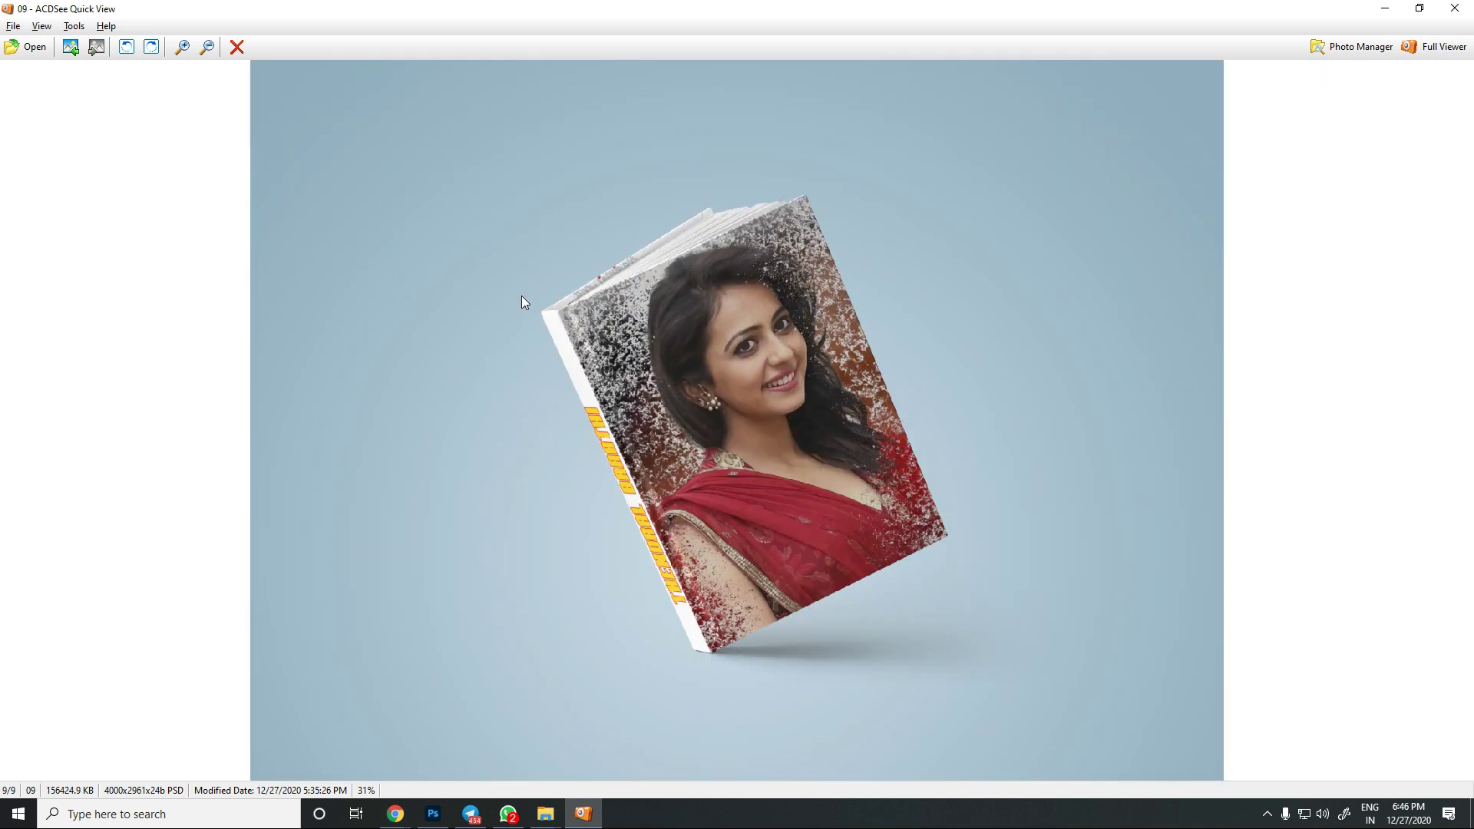
pyautogui.press('Escape')
# Open 09.psd in Photoshop with its cover smart object, save the cover artwork, and compare it with the book mockup
pyautogui.moveTo(843, 191); pyautogui.dragTo(582, 429)
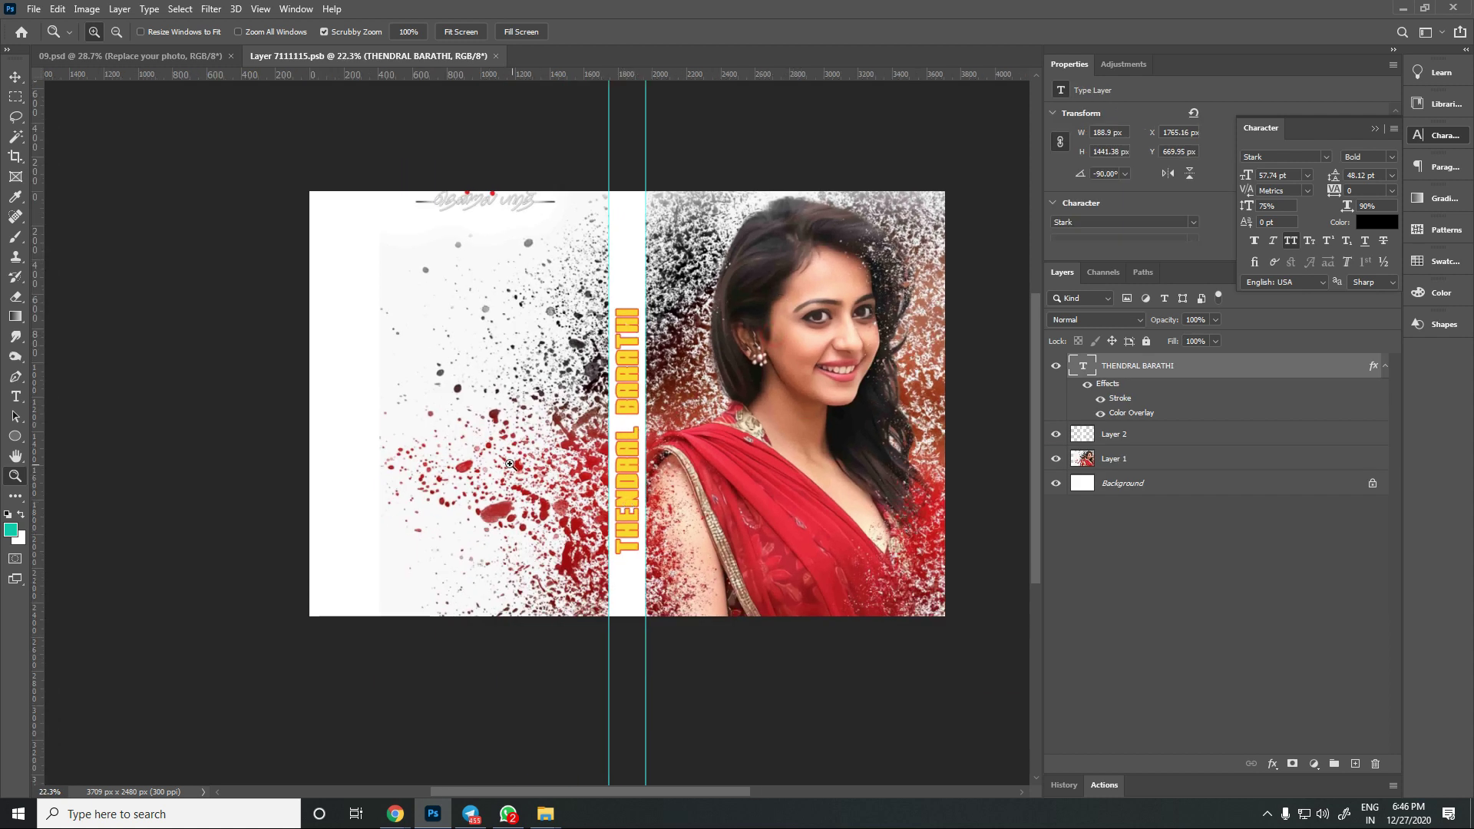
pyautogui.hotkey('ctrl', 's')
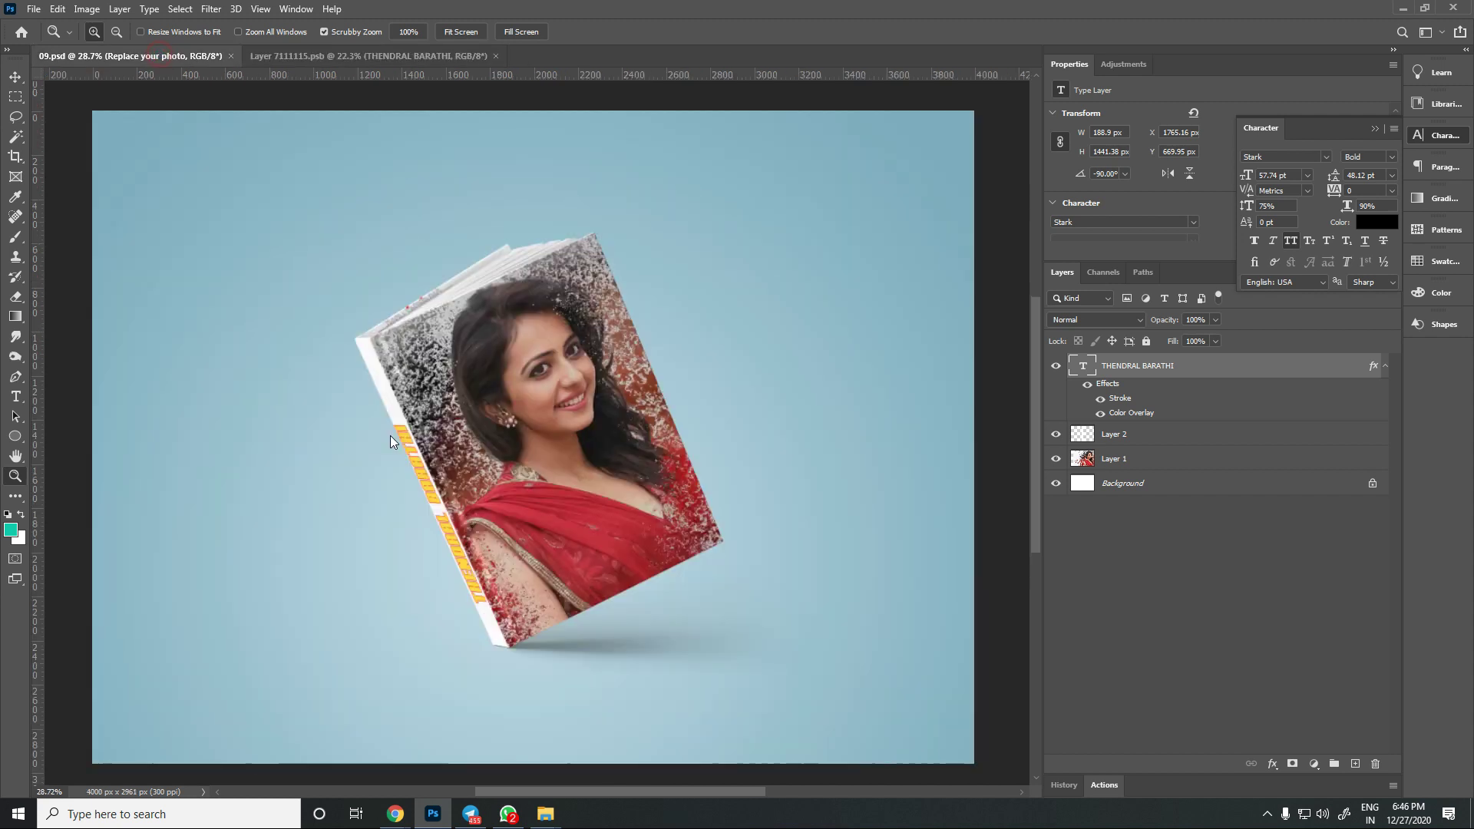
pyautogui.hotkey('ctrl', 'Tab')
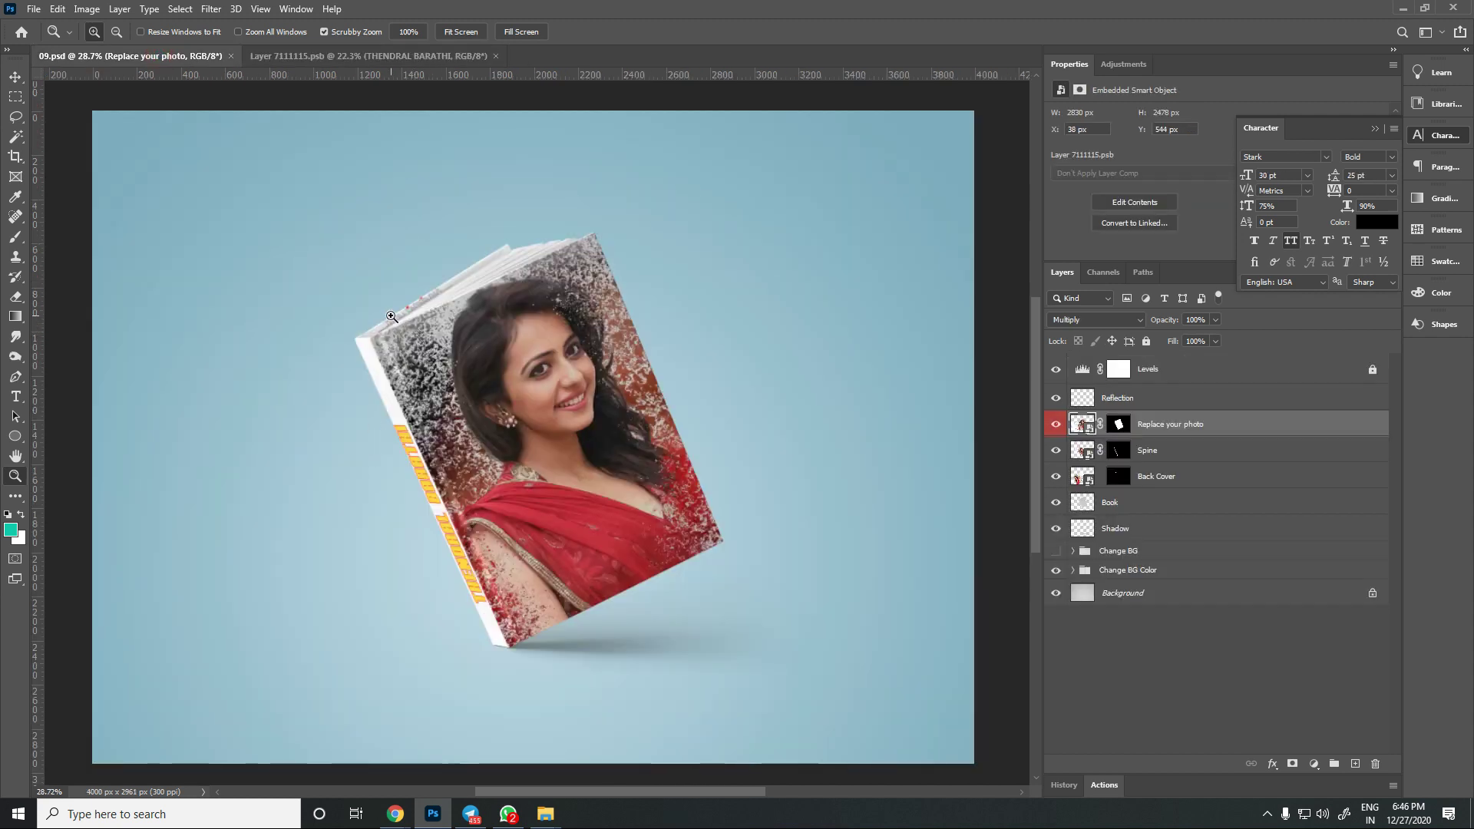
pyautogui.moveTo(443, 289); pyautogui.dragTo(383, 329)
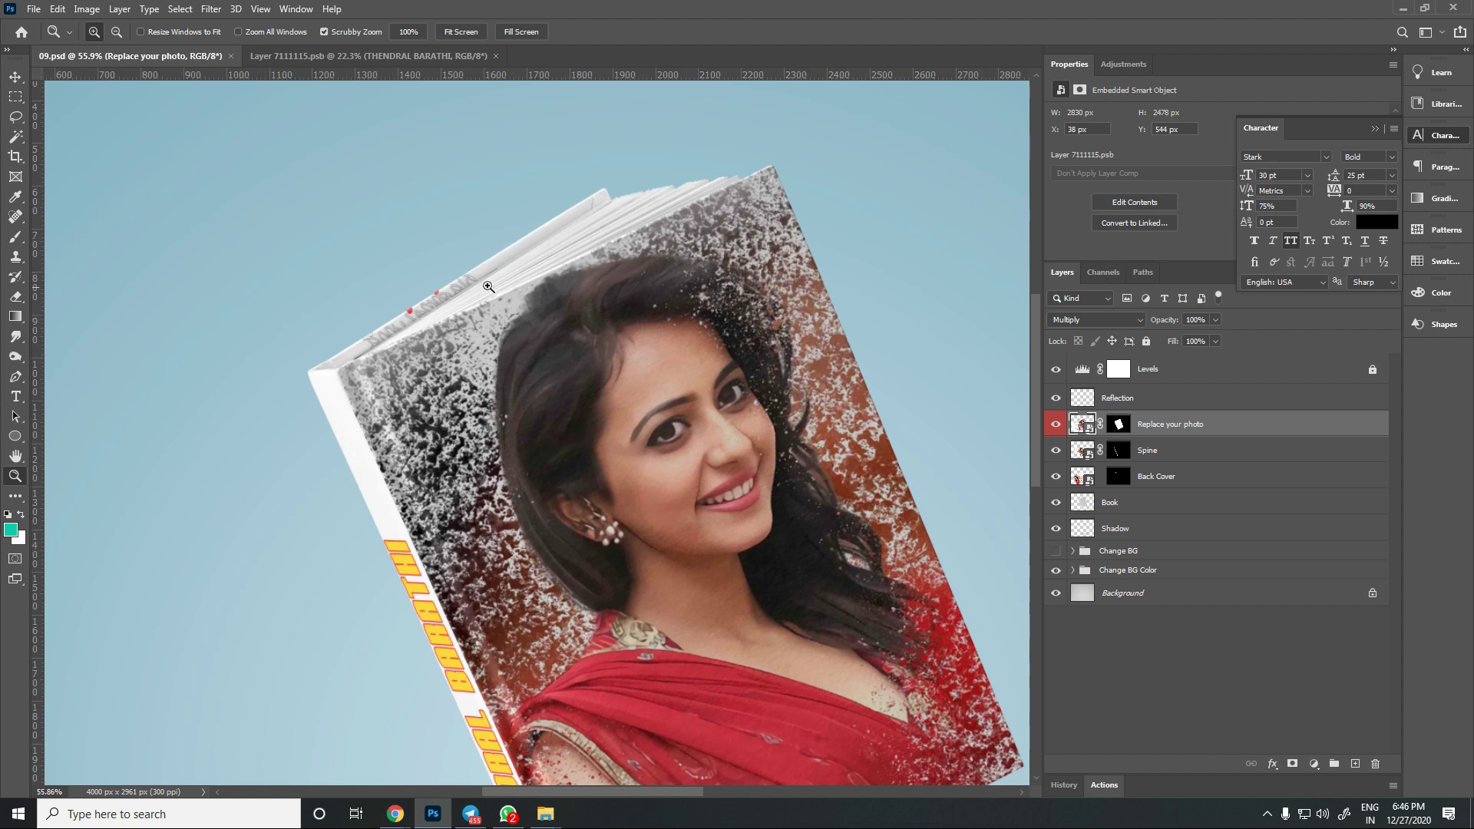
pyautogui.hotkey('ctrl', 'Tab')
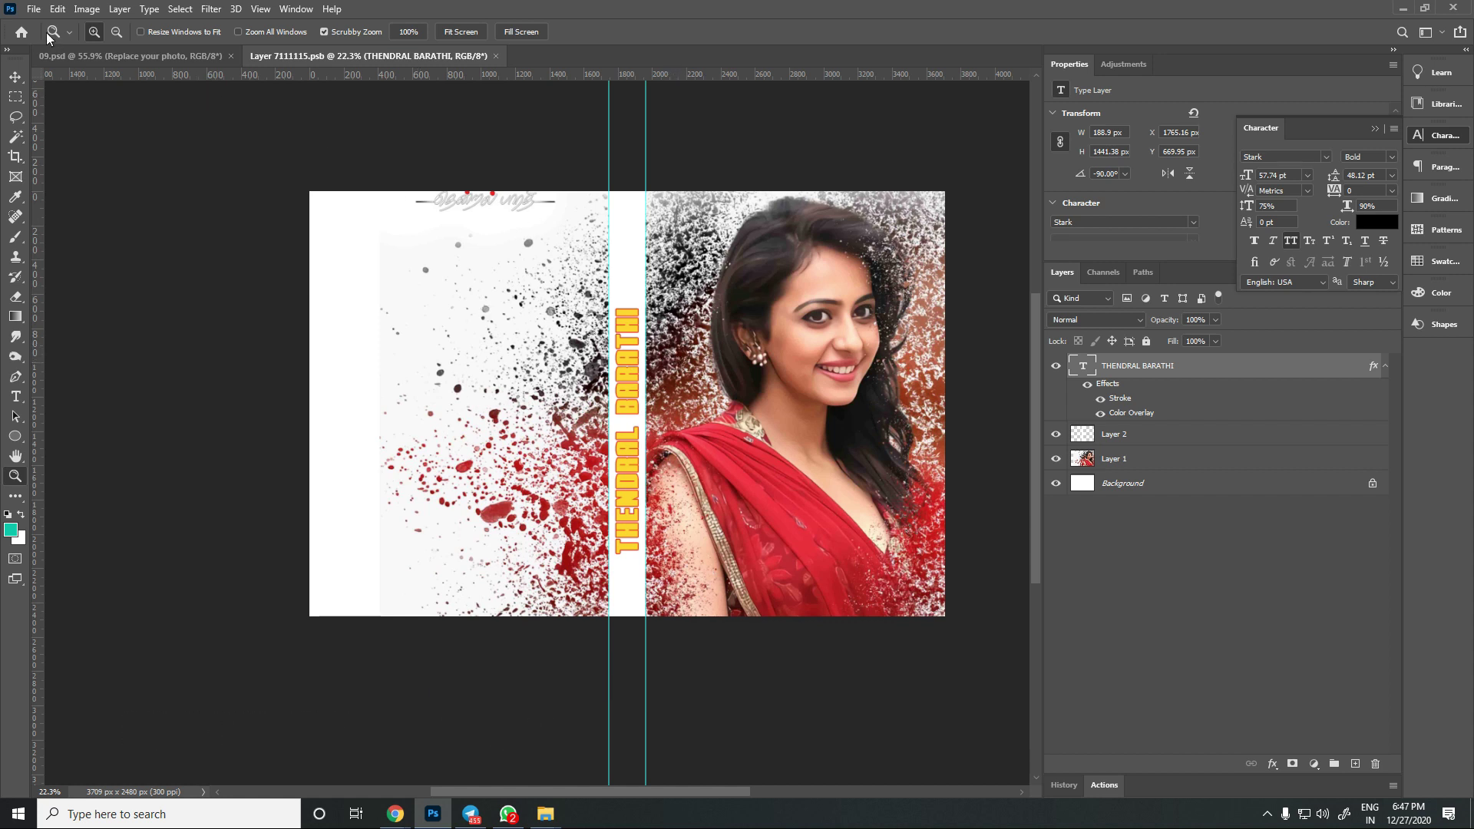
# Place the photo of the bride holding her veil as an embedded layer and enlarge it to about 4718 × 3146 px, covering the artwork
pyautogui.click(35, 11)
pyautogui.click(161, 313)
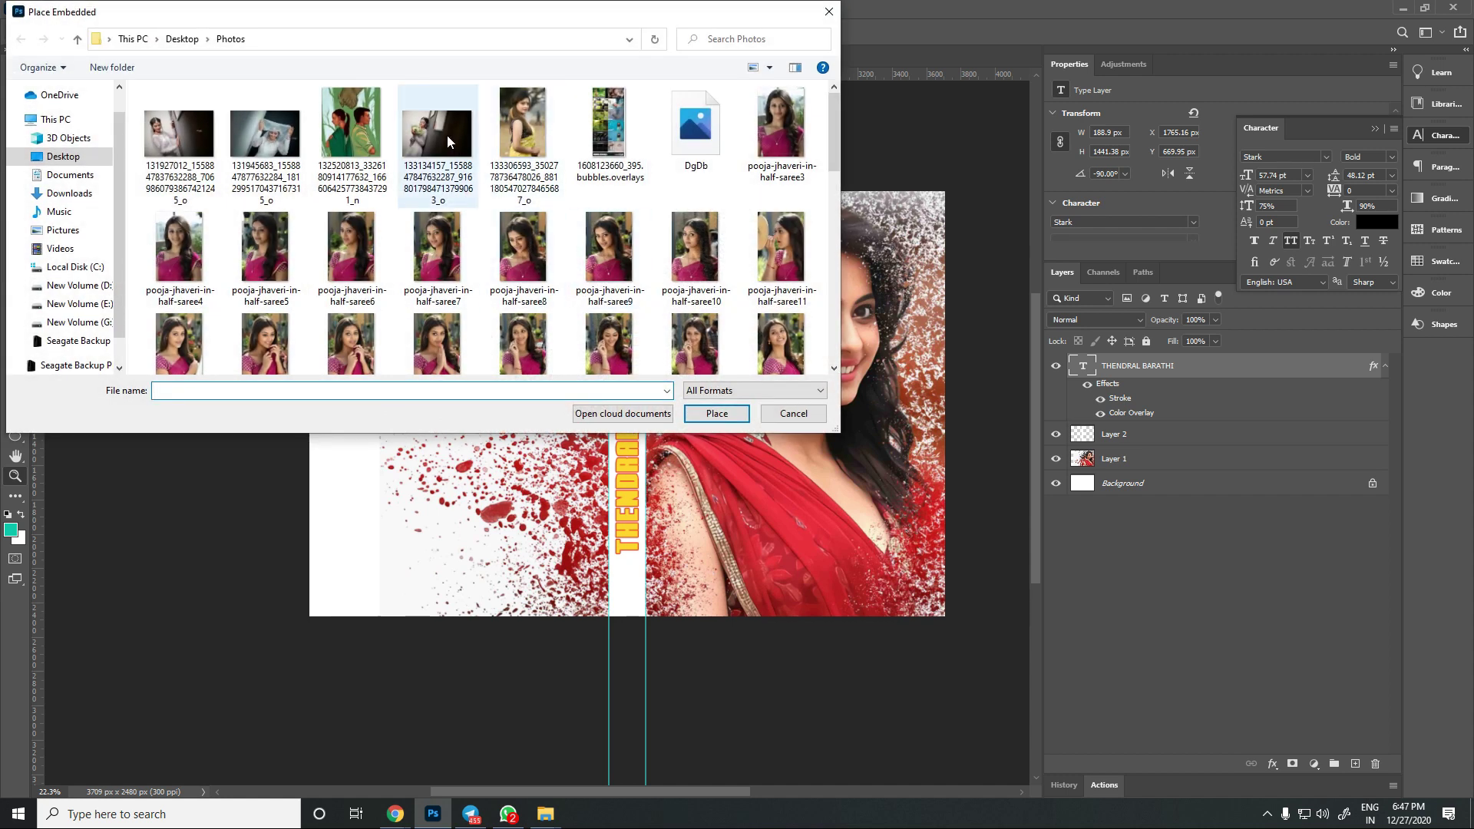
pyautogui.doubleClick(279, 136)
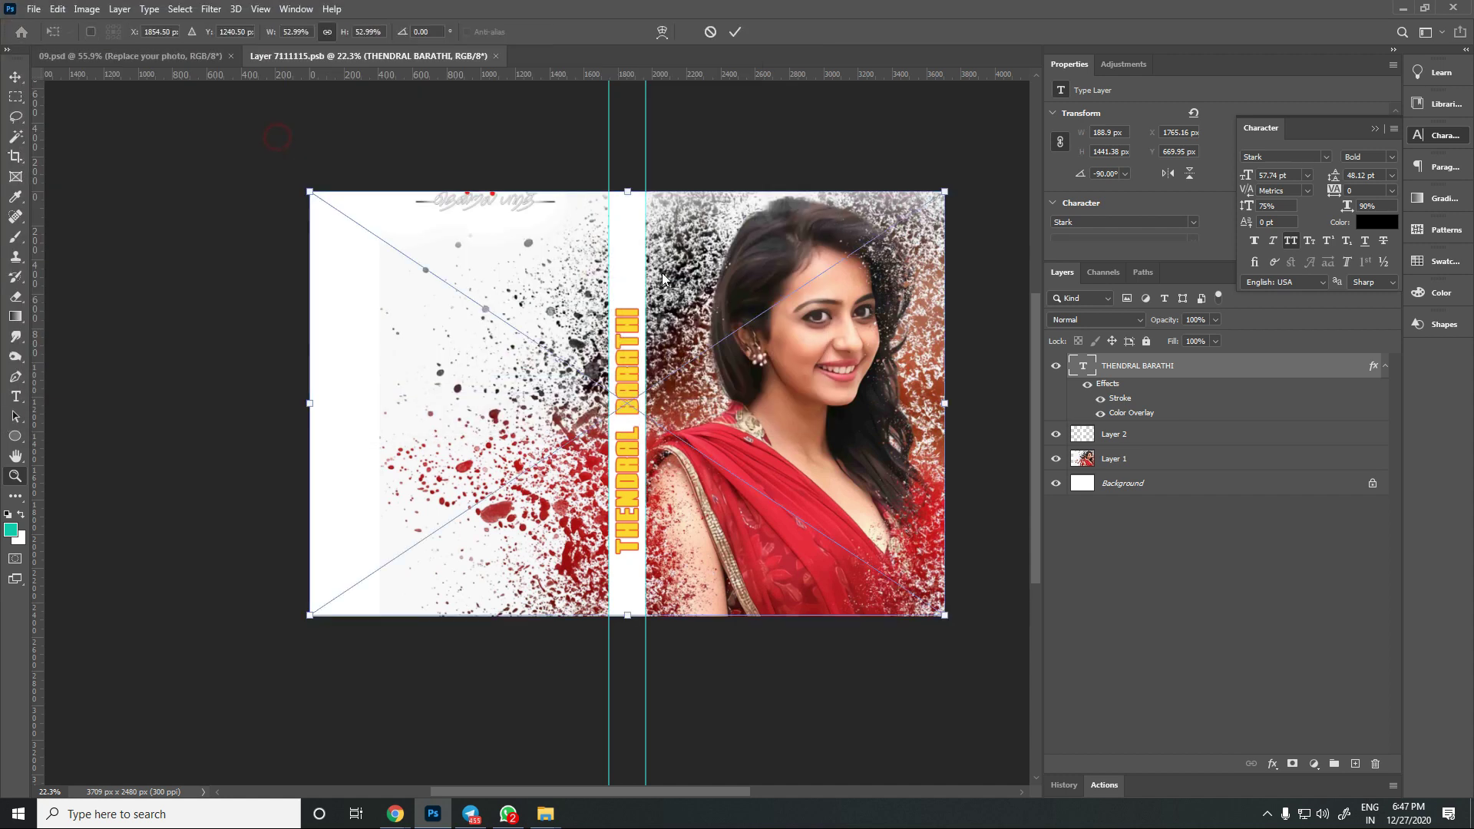
pyautogui.moveTo(943, 194)
pyautogui.mouseDown()
pyautogui.moveTo(1073, 152)
pyautogui.moveTo(965, 181)
pyautogui.mouseUp()
pyautogui.moveTo(866, 281)
pyautogui.mouseDown()
pyautogui.moveTo(881, 275)
pyautogui.moveTo(874, 255)
pyautogui.mouseUp()
pyautogui.press('Return')
# Save and close the cover smart object, and check the updated cover on the whole book in 09.psd
pyautogui.press('z')
pyautogui.hotkey('ctrl', 's')
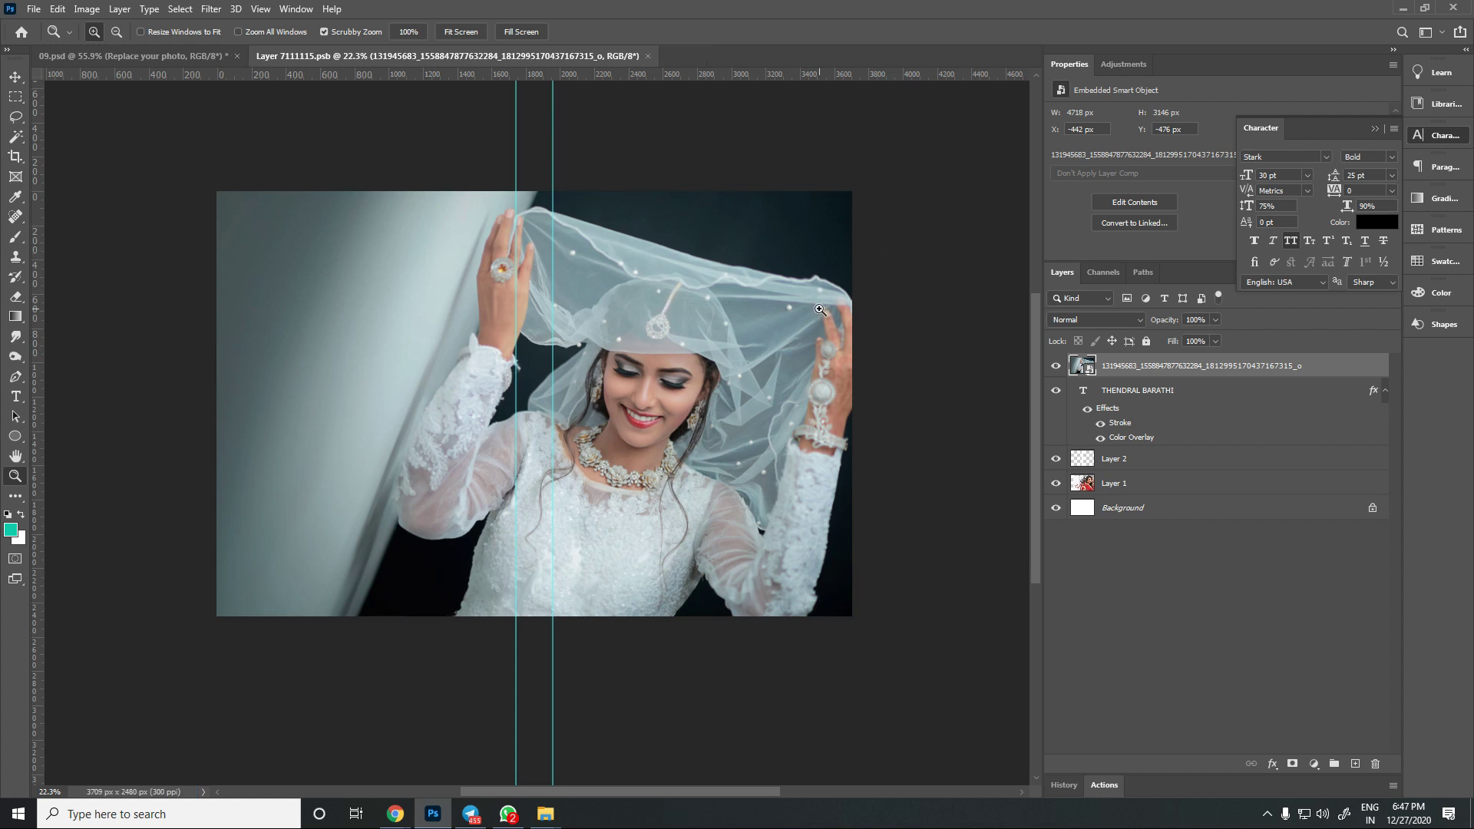
pyautogui.hotkey('ctrl', 'w')
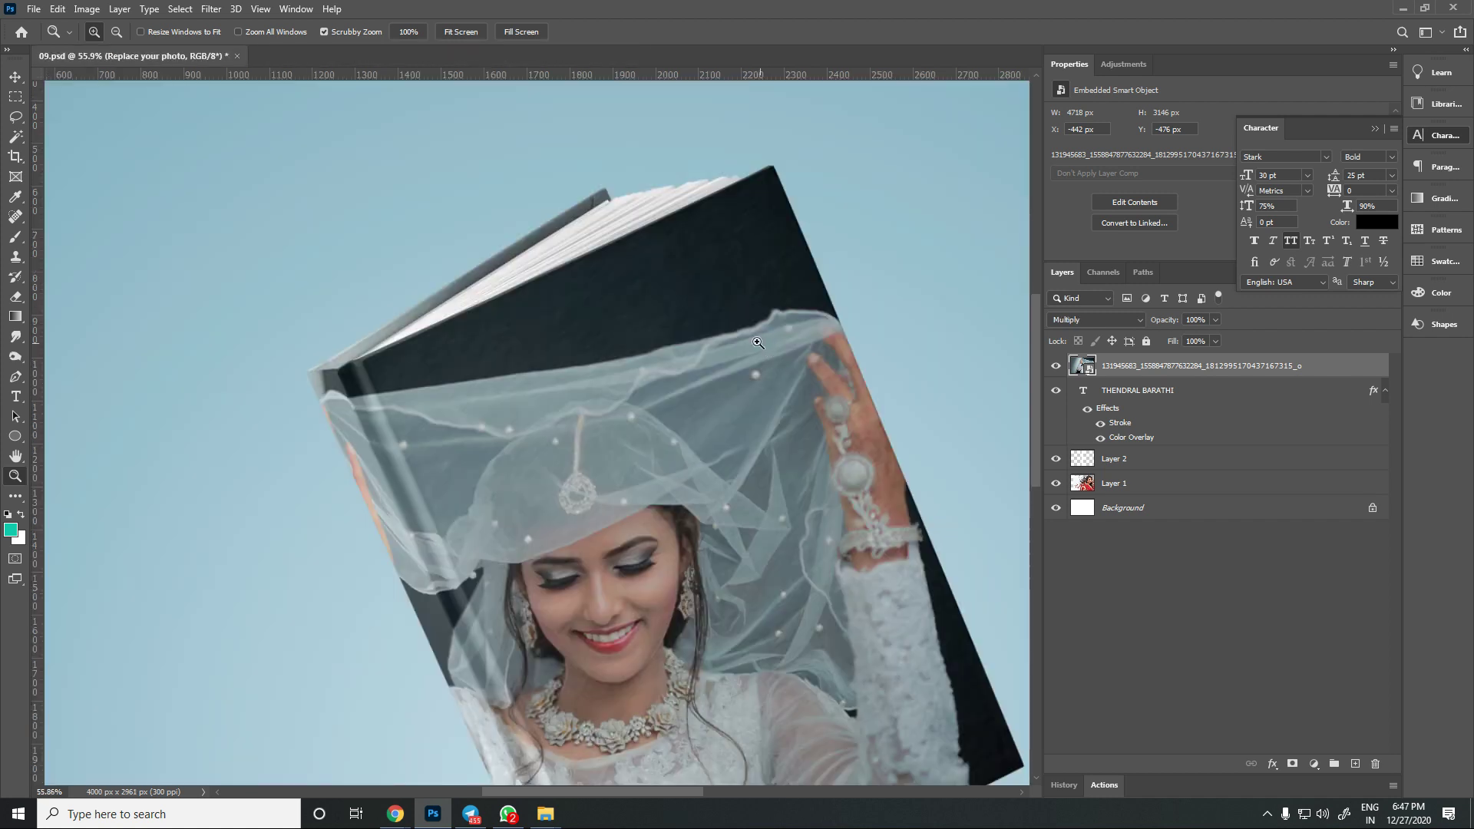
pyautogui.hotkey('ctrl', '0')
pyautogui.moveTo(686, 417); pyautogui.dragTo(610, 417)
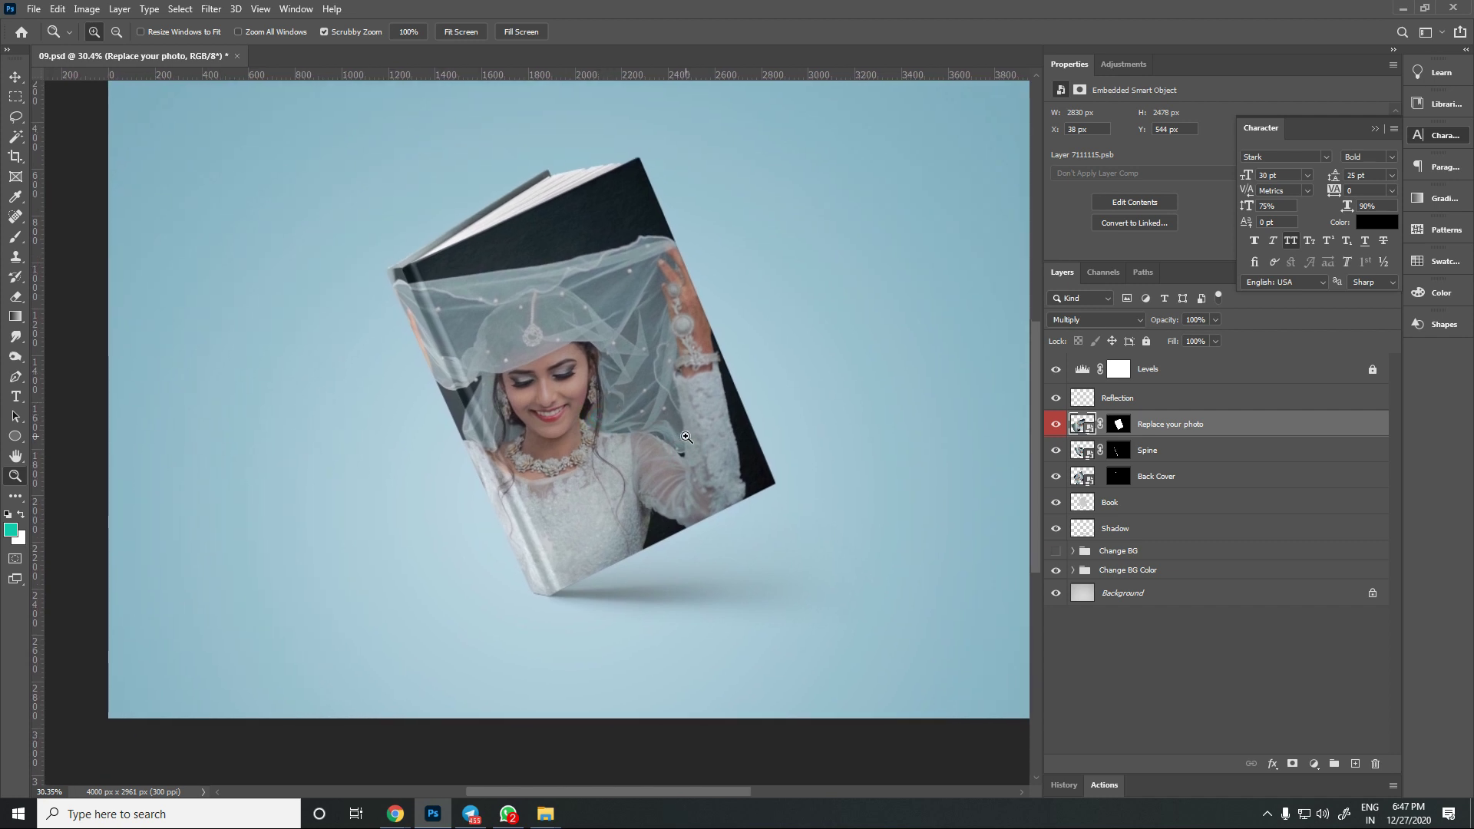
# Expand the Change BG layer group and preview the Thendral barathi (1) texture from the Backgrounds folder
pyautogui.click(1073, 552)
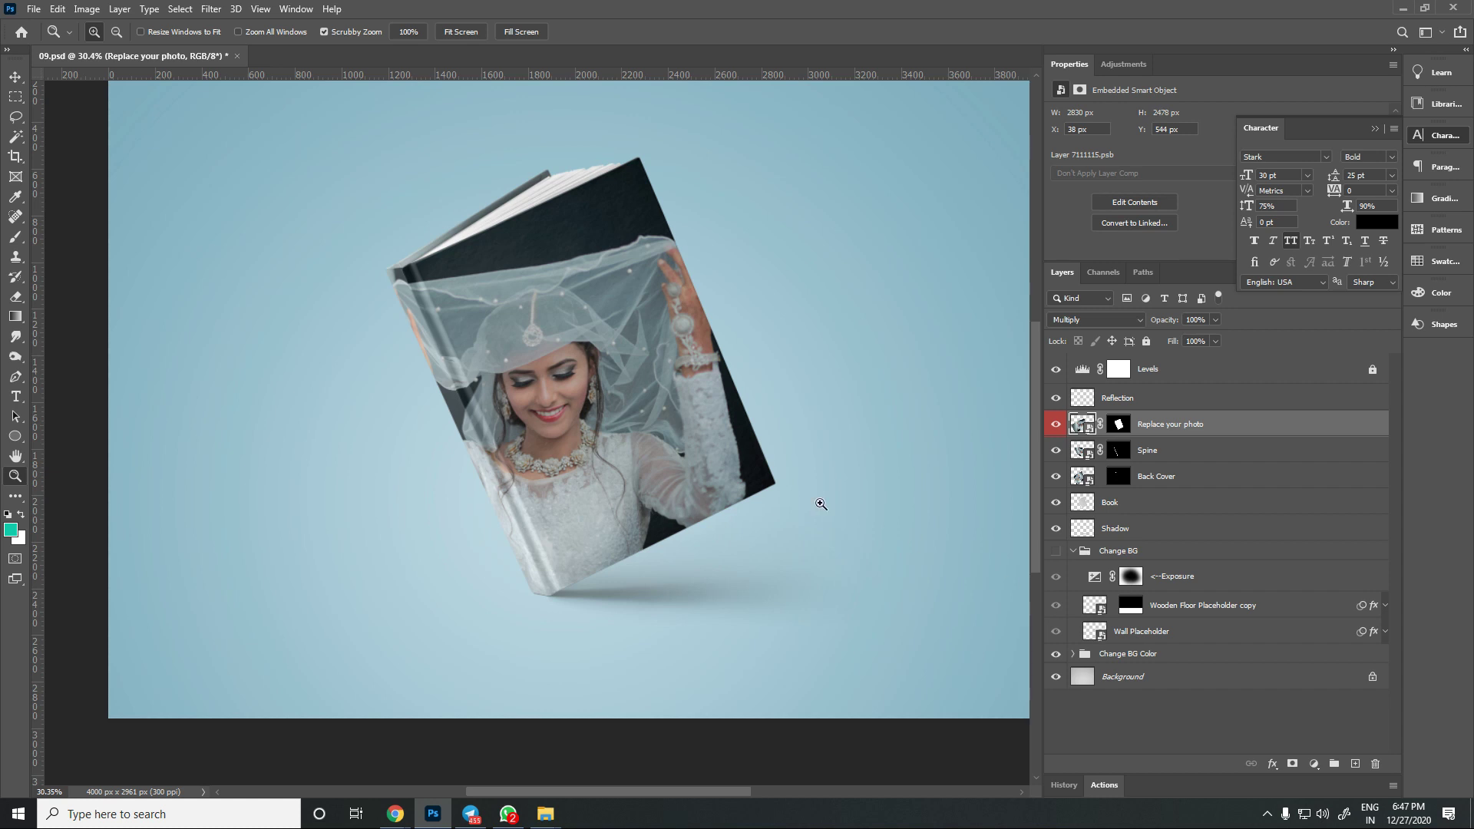
pyautogui.click(1405, 9)
pyautogui.click(14, 121)
pyautogui.doubleClick(208, 170)
pyautogui.click(171, 204)
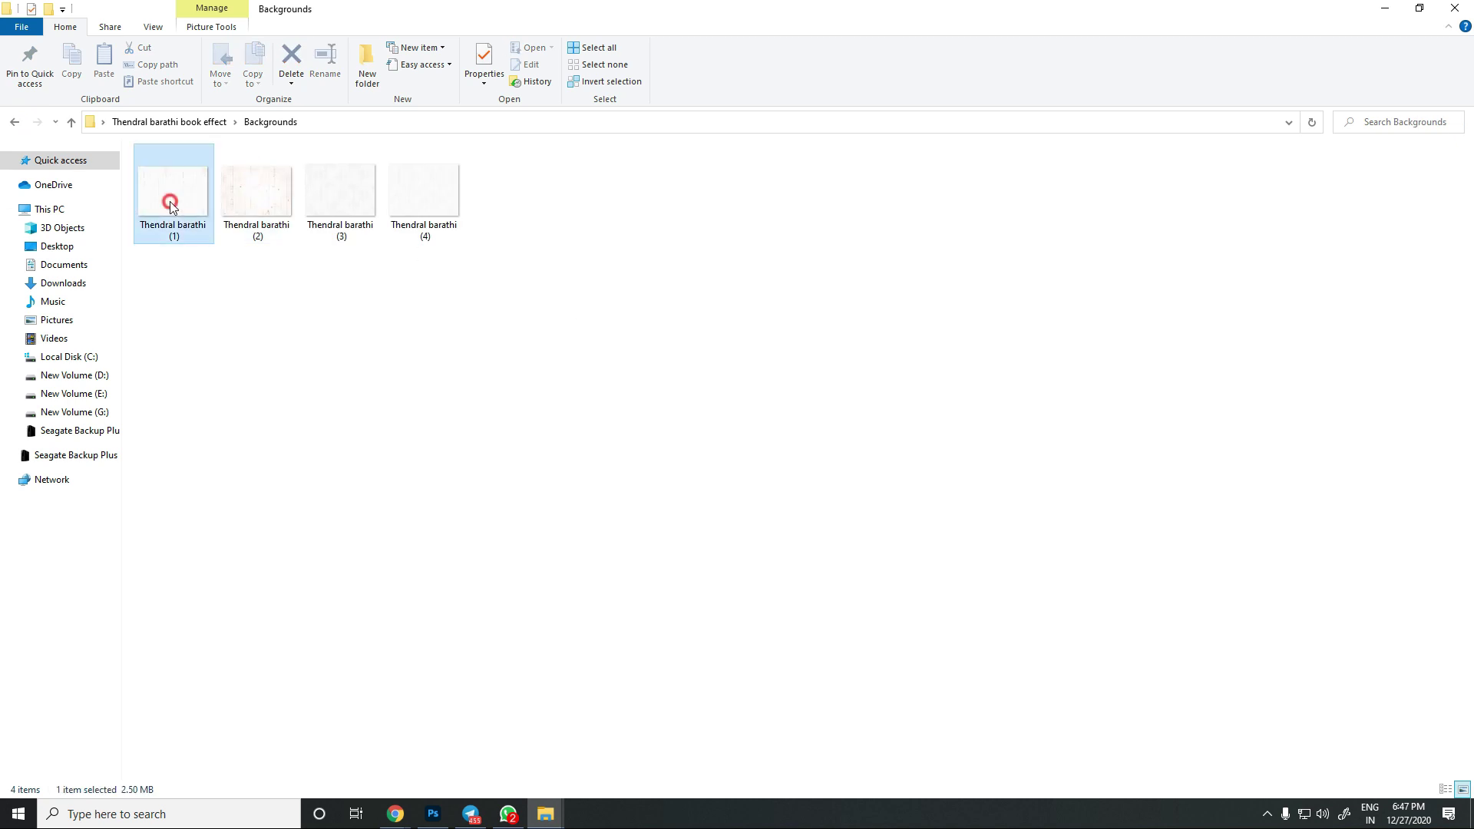
pyautogui.doubleClick(170, 203)
pyautogui.press('Escape')
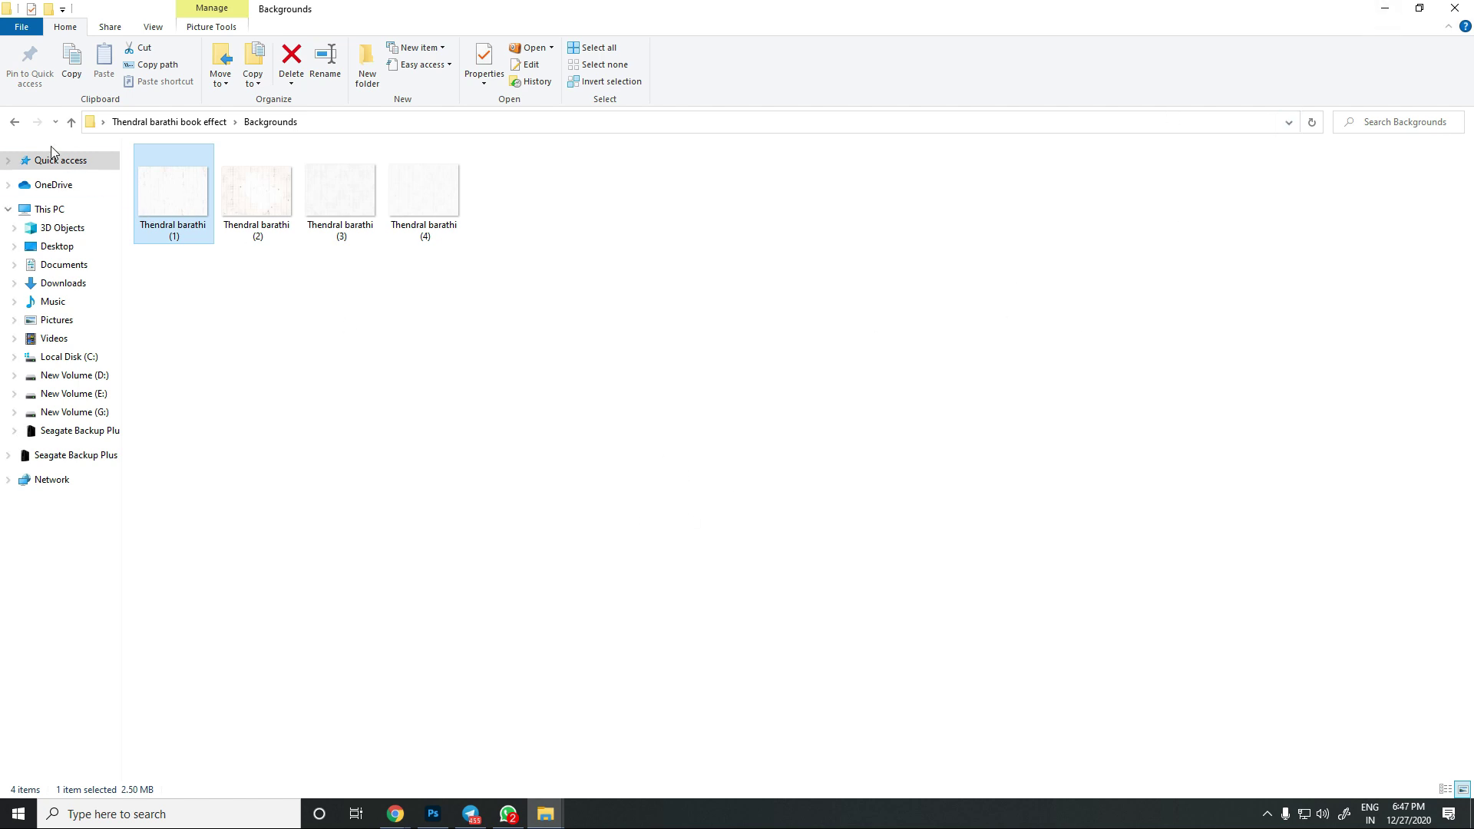
# Go back to the PSD subfolder and preview mockup 09 in the image viewer
pyautogui.click(17, 121)
pyautogui.doubleClick(158, 201)
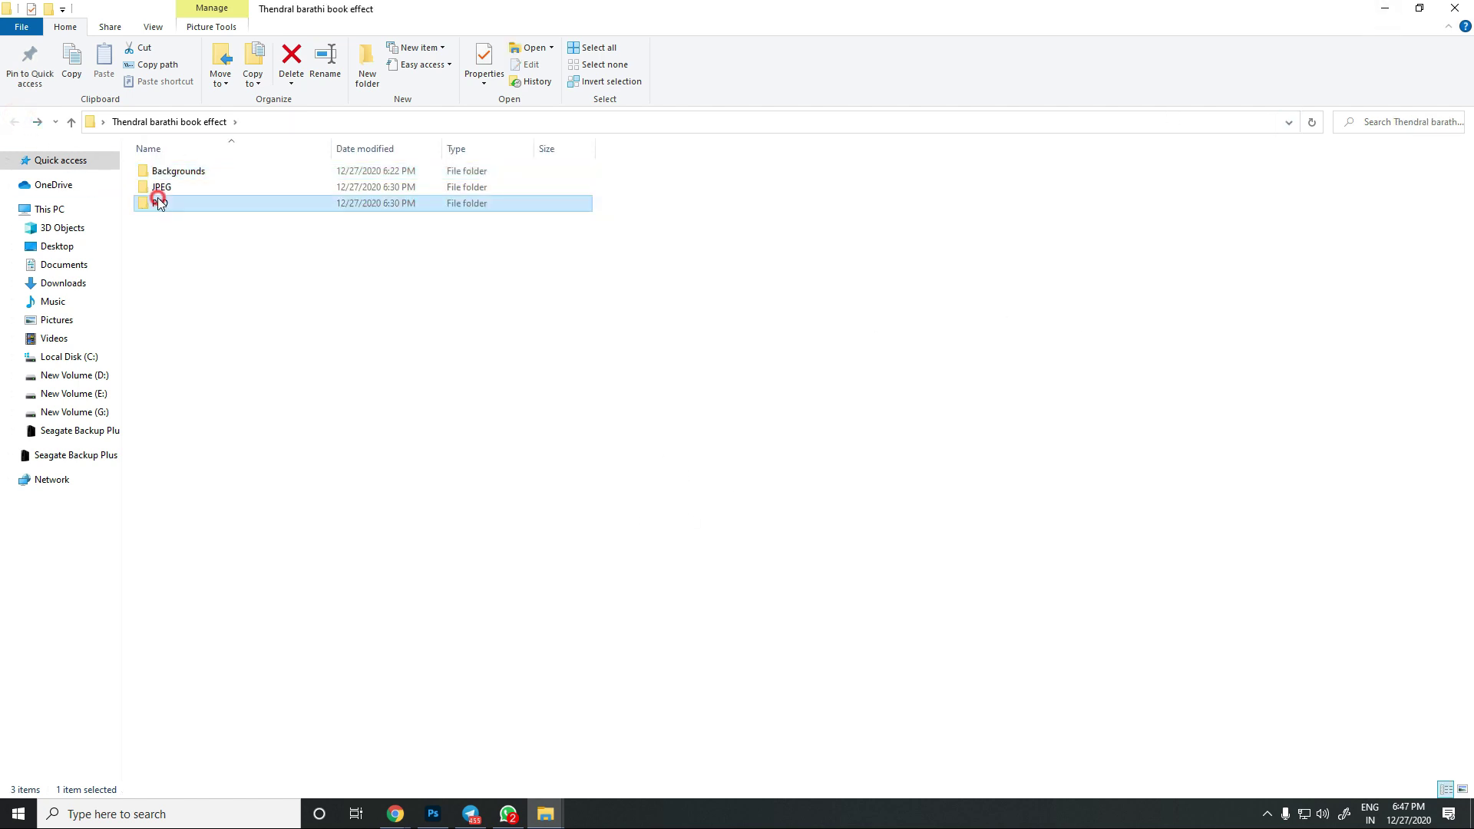
pyautogui.doubleClick(871, 198)
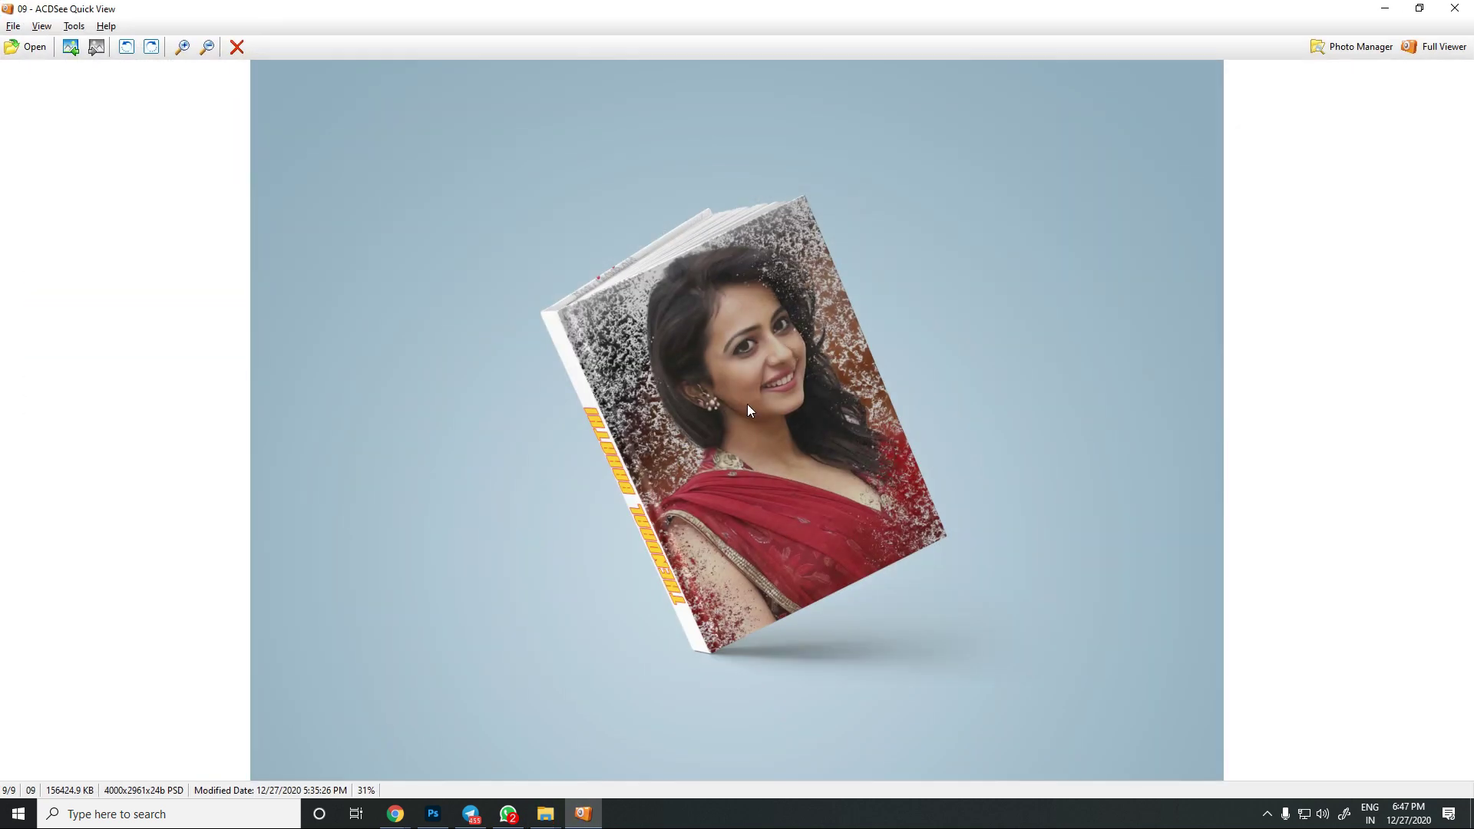
# Close the preview of mockup 09 and preview mockup 06 from the PSD folder in the image viewer
pyautogui.press('Escape')
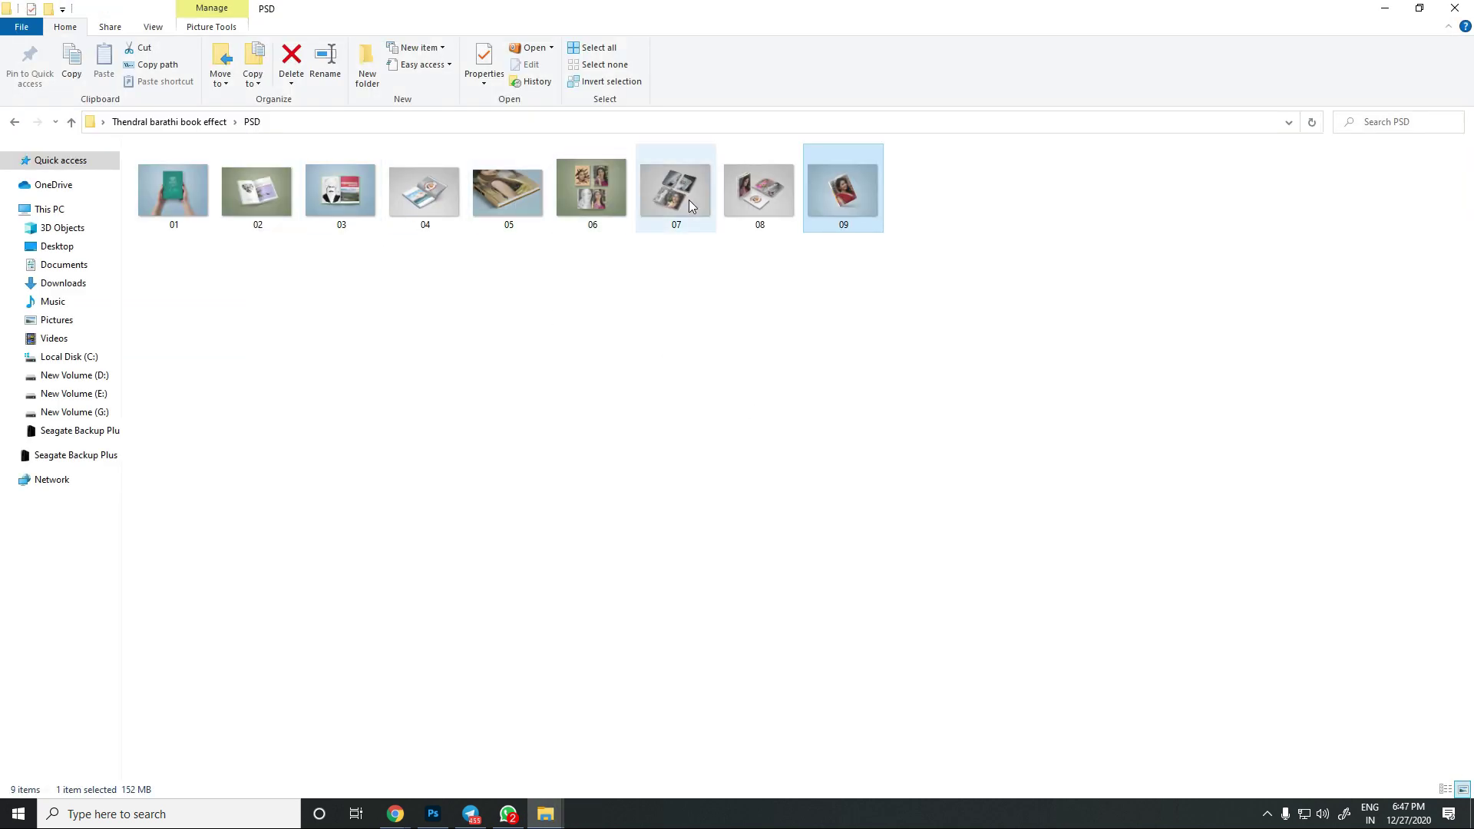
pyautogui.doubleClick(598, 183)
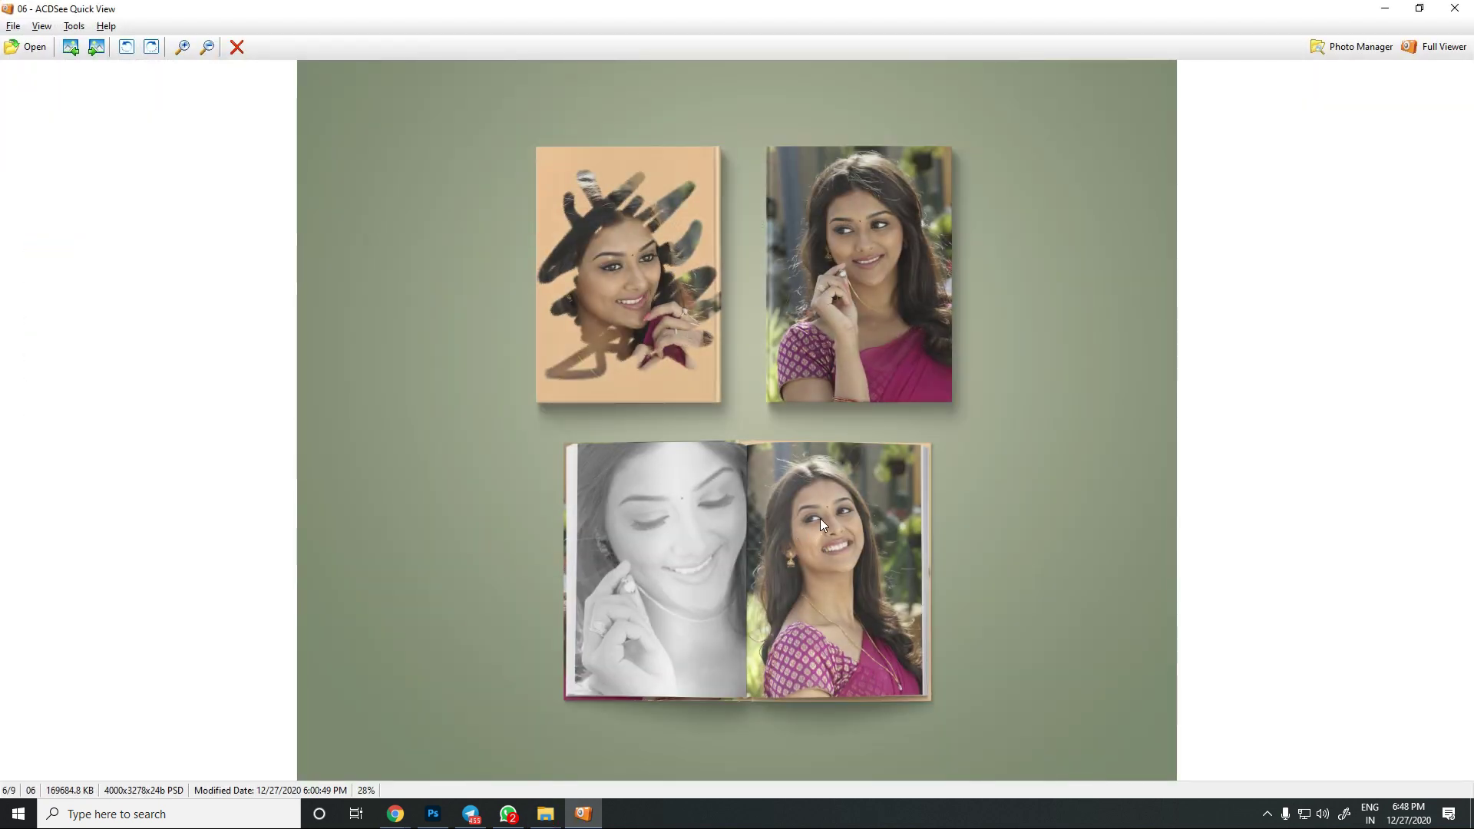
pyautogui.press('Escape')
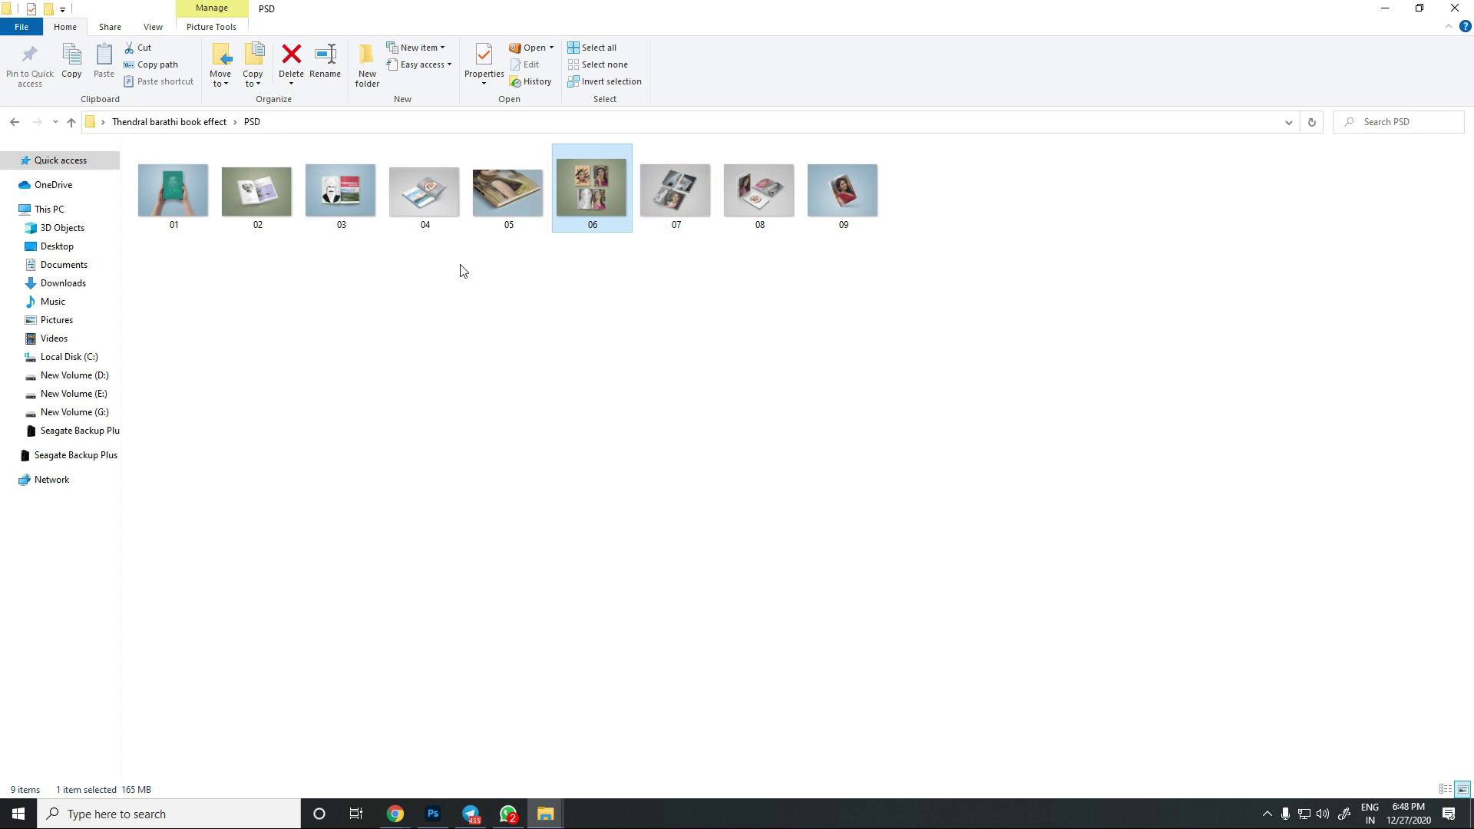
# Open 04.psd from the PSD folder in Photoshop and view the open book up close
pyautogui.moveTo(453, 219); pyautogui.dragTo(636, 59)
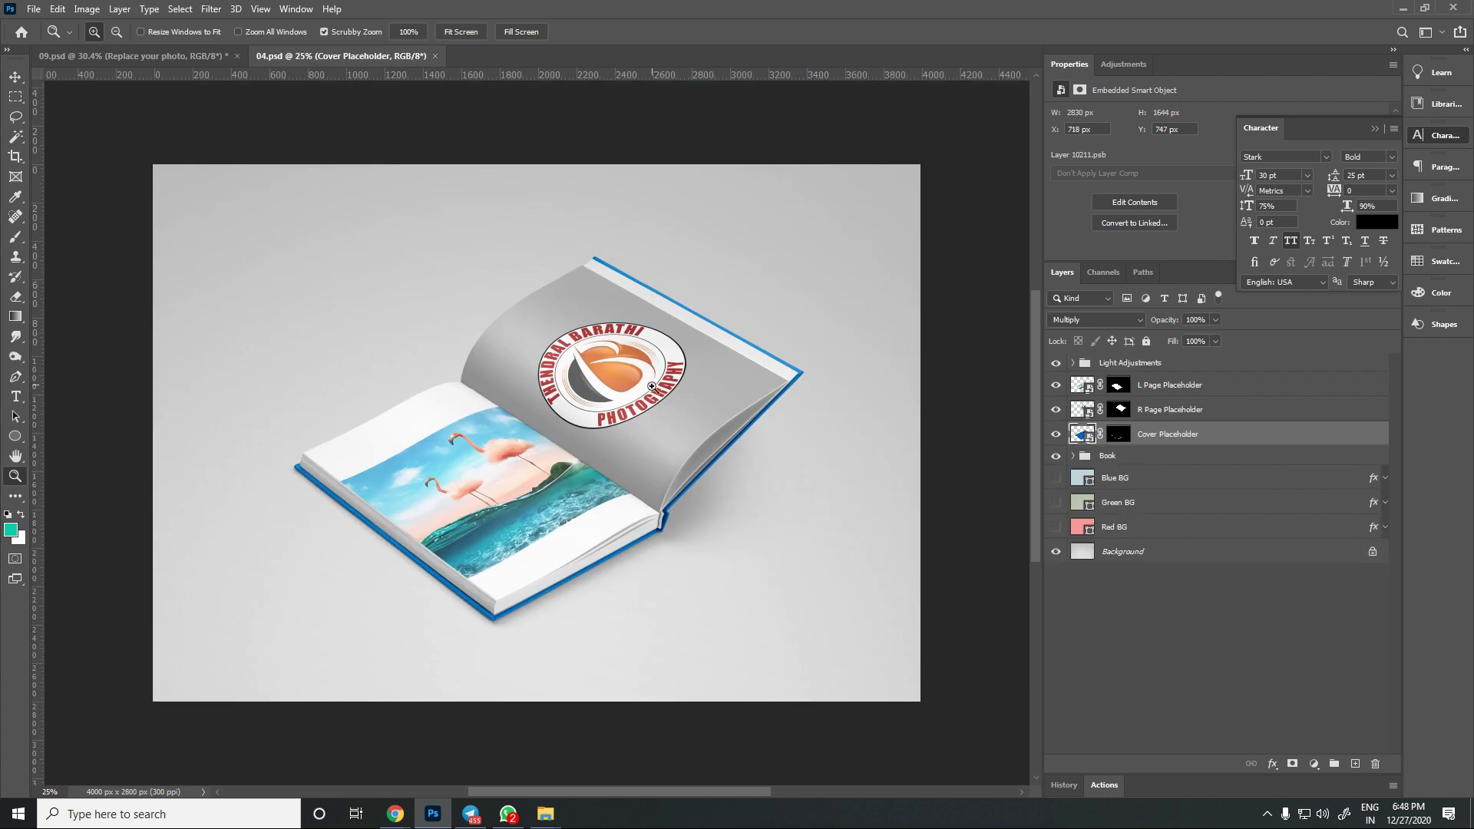
pyautogui.click(631, 471)
pyautogui.moveTo(440, 465); pyautogui.dragTo(496, 505)
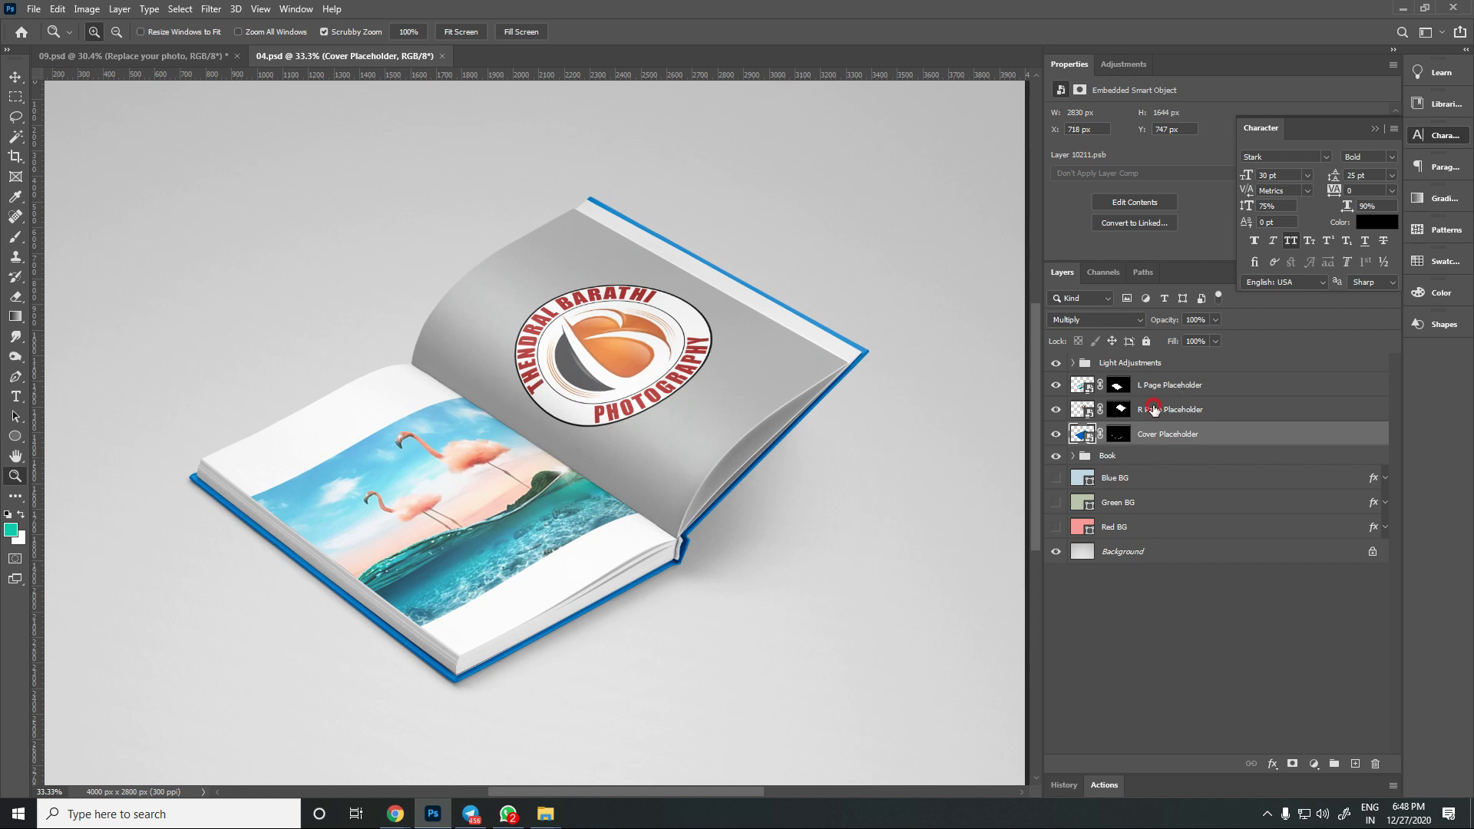
# Open the contents of the L Page Placeholder smart object and place the half-saree17 photo as an embedded layer
pyautogui.click(1154, 409)
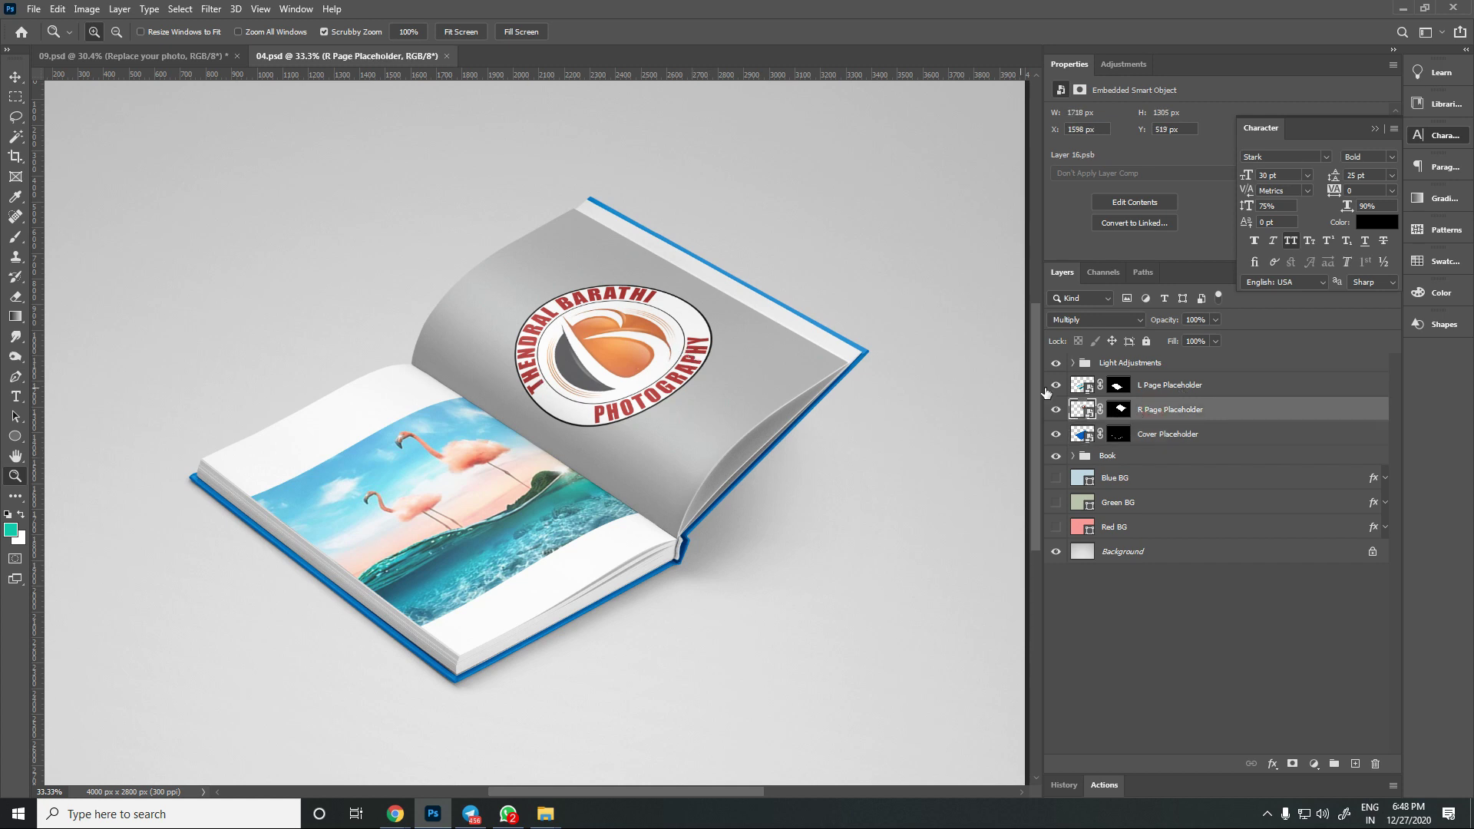
pyautogui.doubleClick(1089, 393)
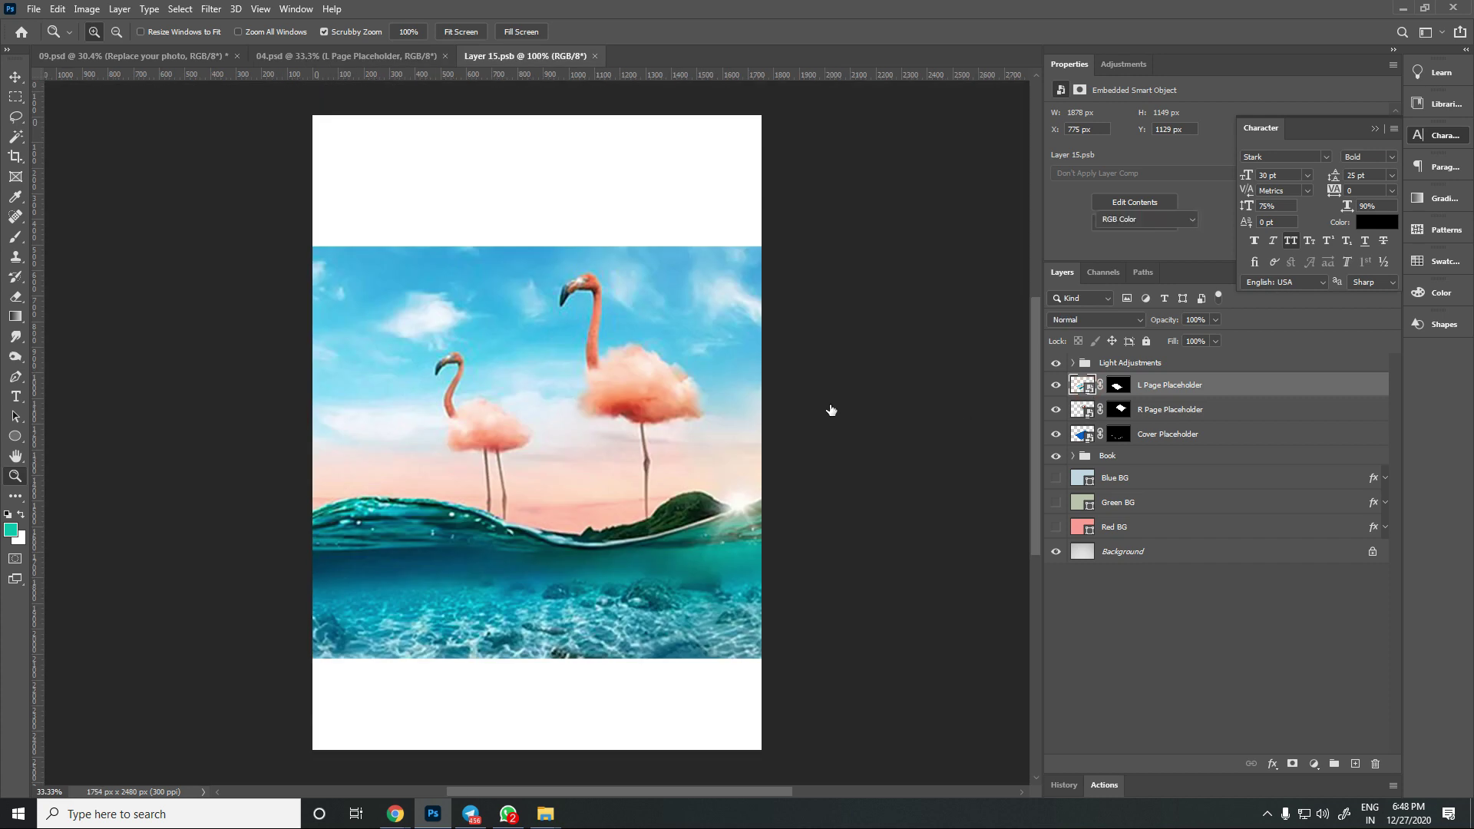
pyautogui.click(34, 9)
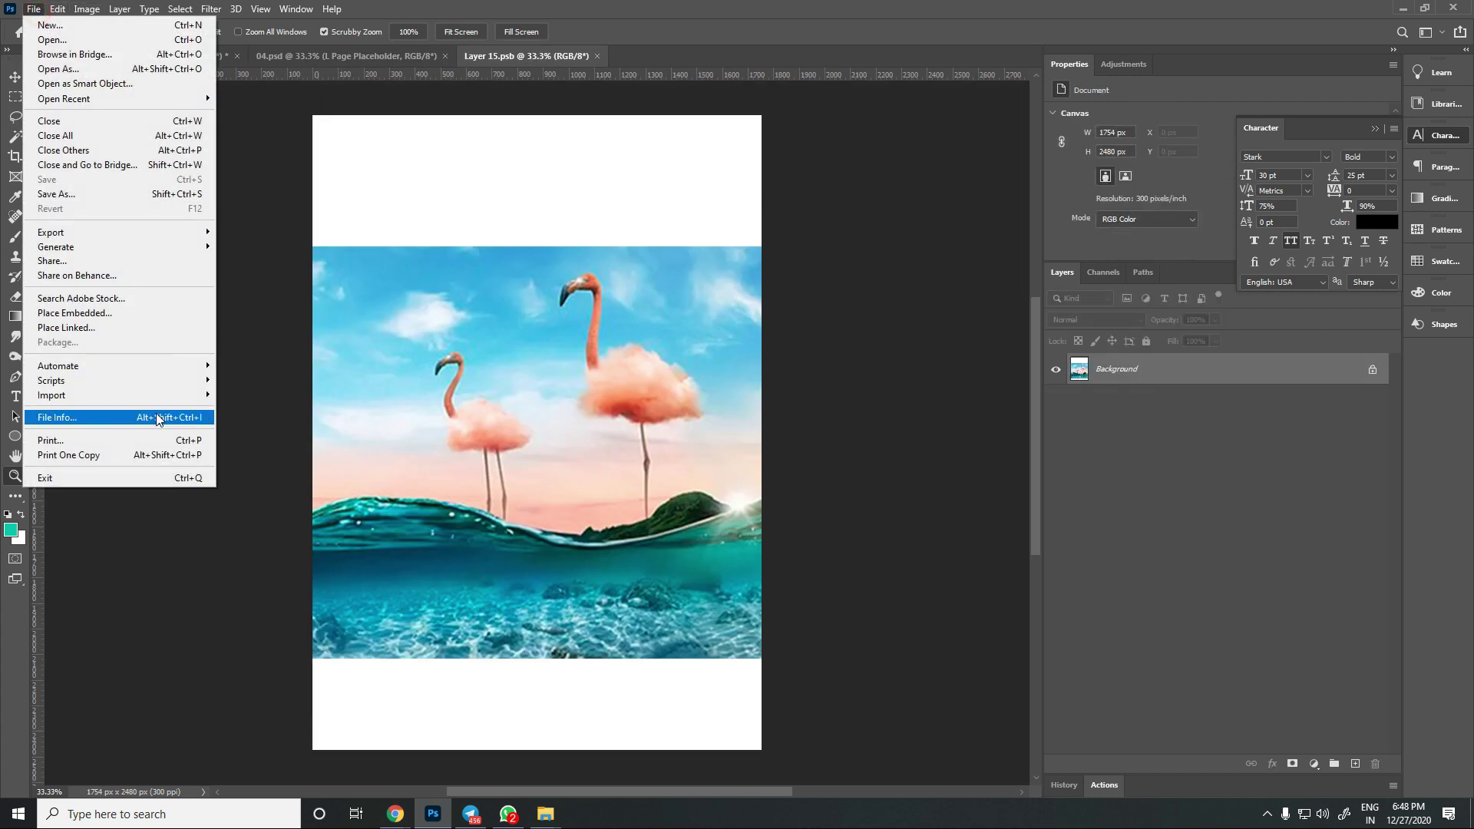
pyautogui.click(156, 314)
pyautogui.scroll(-1, 614, 323)
pyautogui.doubleClick(603, 314)
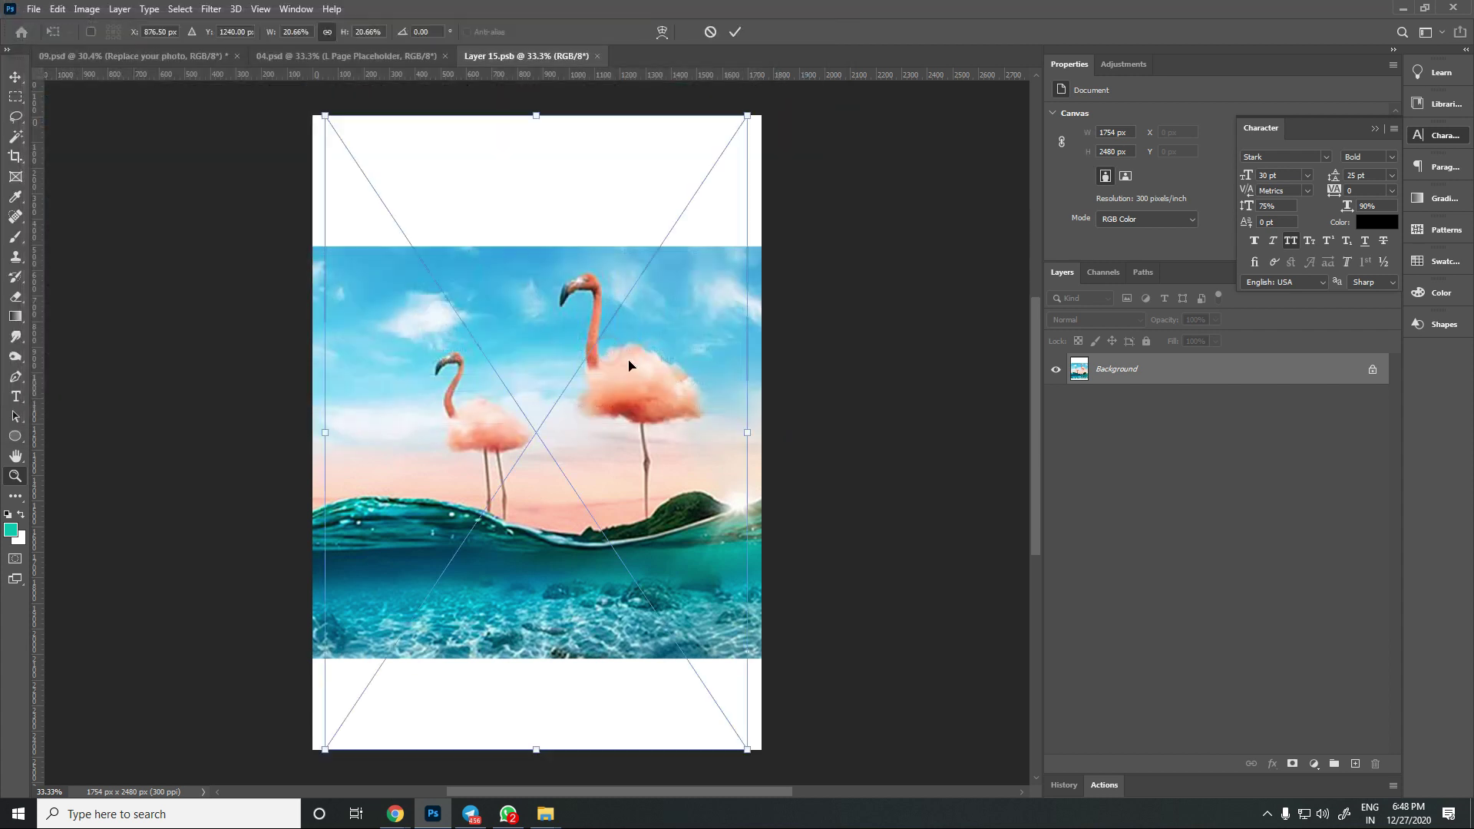
# Enlarge the placed photo to about 1886 × 2830 px and shift it down so it covers the whole page
pyautogui.moveTo(745, 114); pyautogui.dragTo(800, 85)
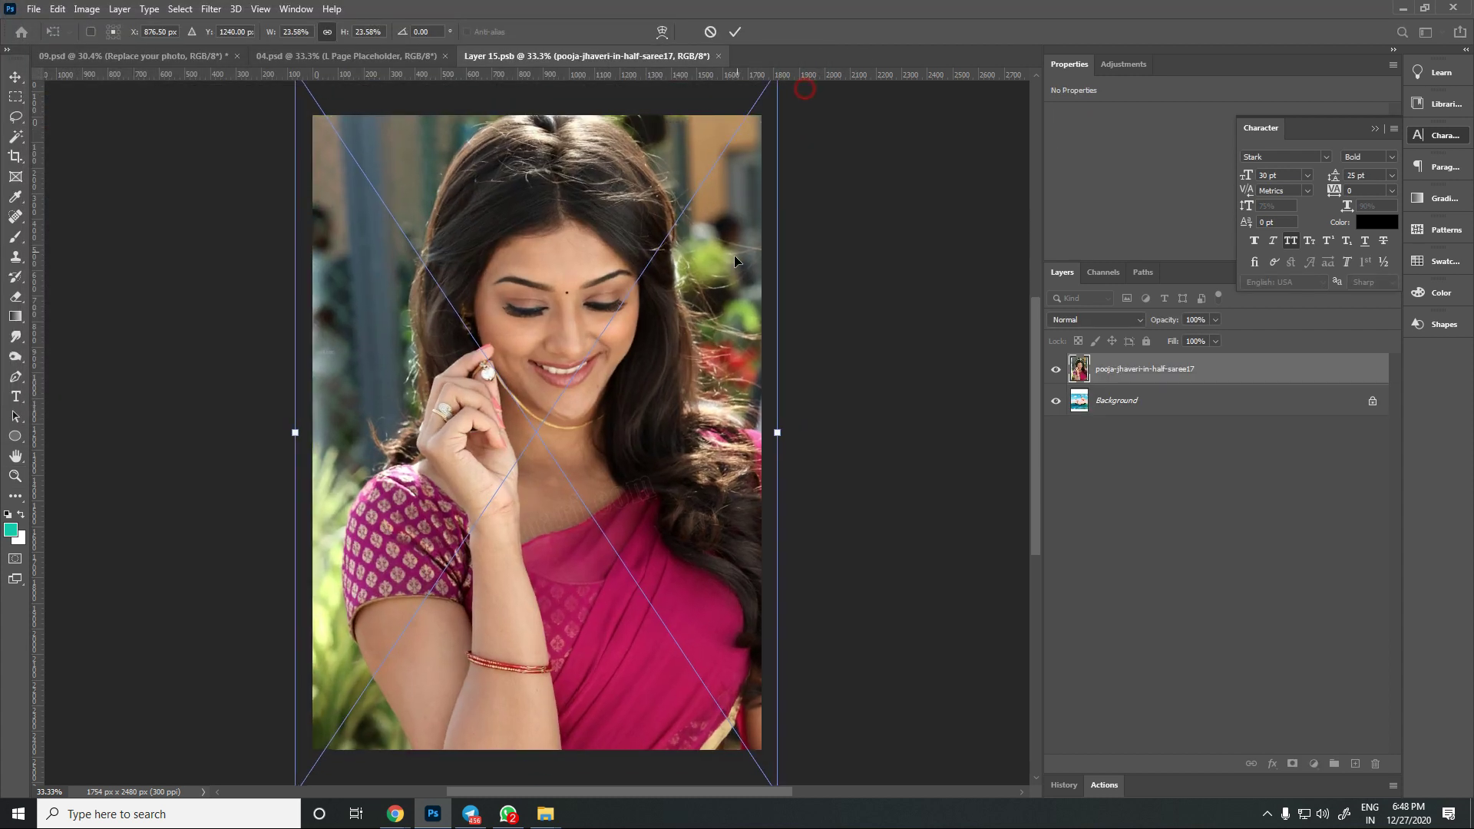
pyautogui.moveTo(767, 242); pyautogui.dragTo(767, 286)
pyautogui.press('Return')
pyautogui.press('z')
# Save and close the left page smart object, and check the updated page on the book in 04.psd
pyautogui.hotkey('ctrl', 's')
pyautogui.click(888, 233)
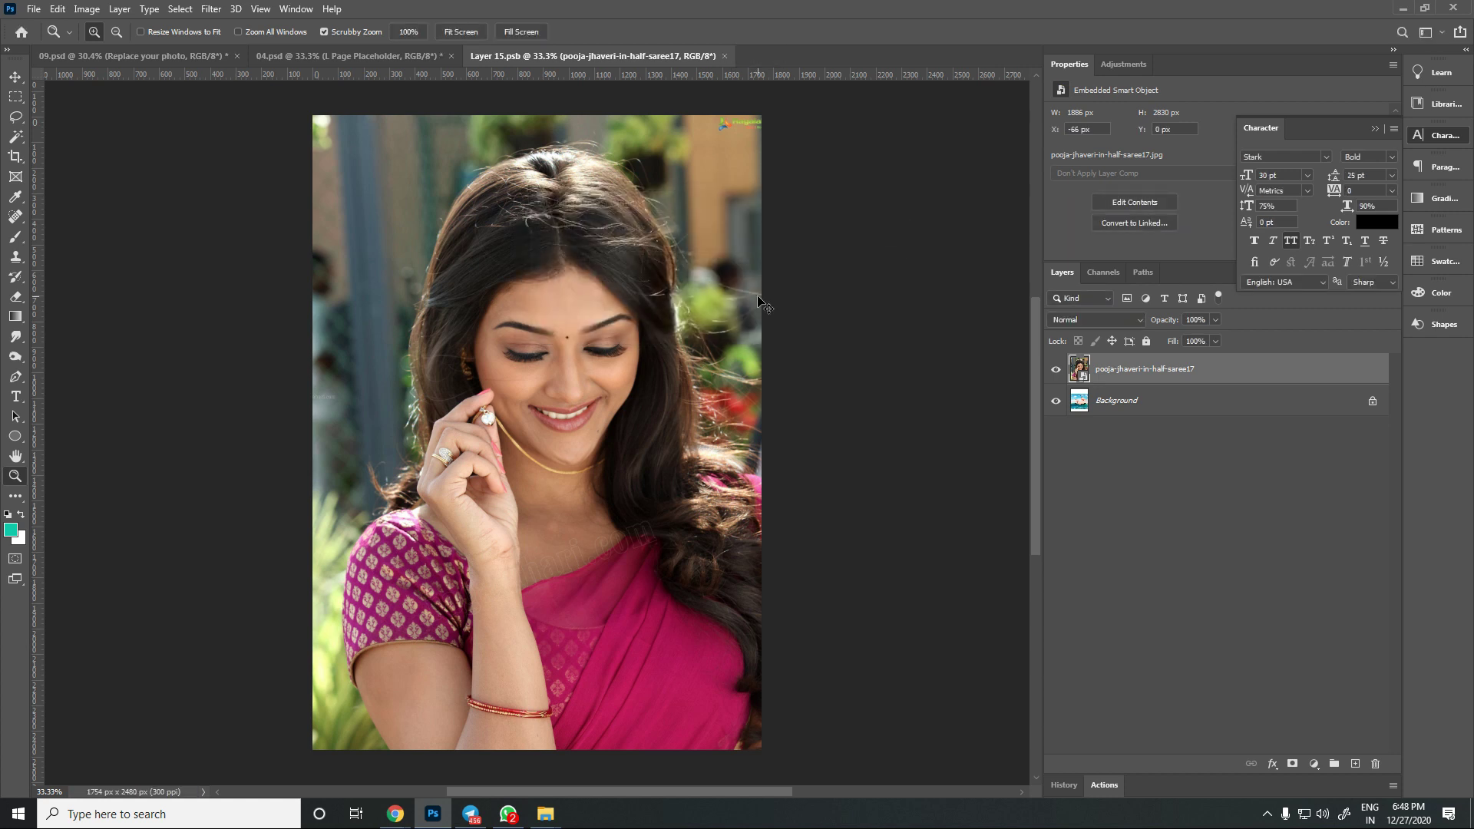
pyautogui.hotkey('ctrl', 'w')
pyautogui.moveTo(419, 474); pyautogui.dragTo(449, 491)
pyautogui.moveTo(683, 344); pyautogui.dragTo(670, 367)
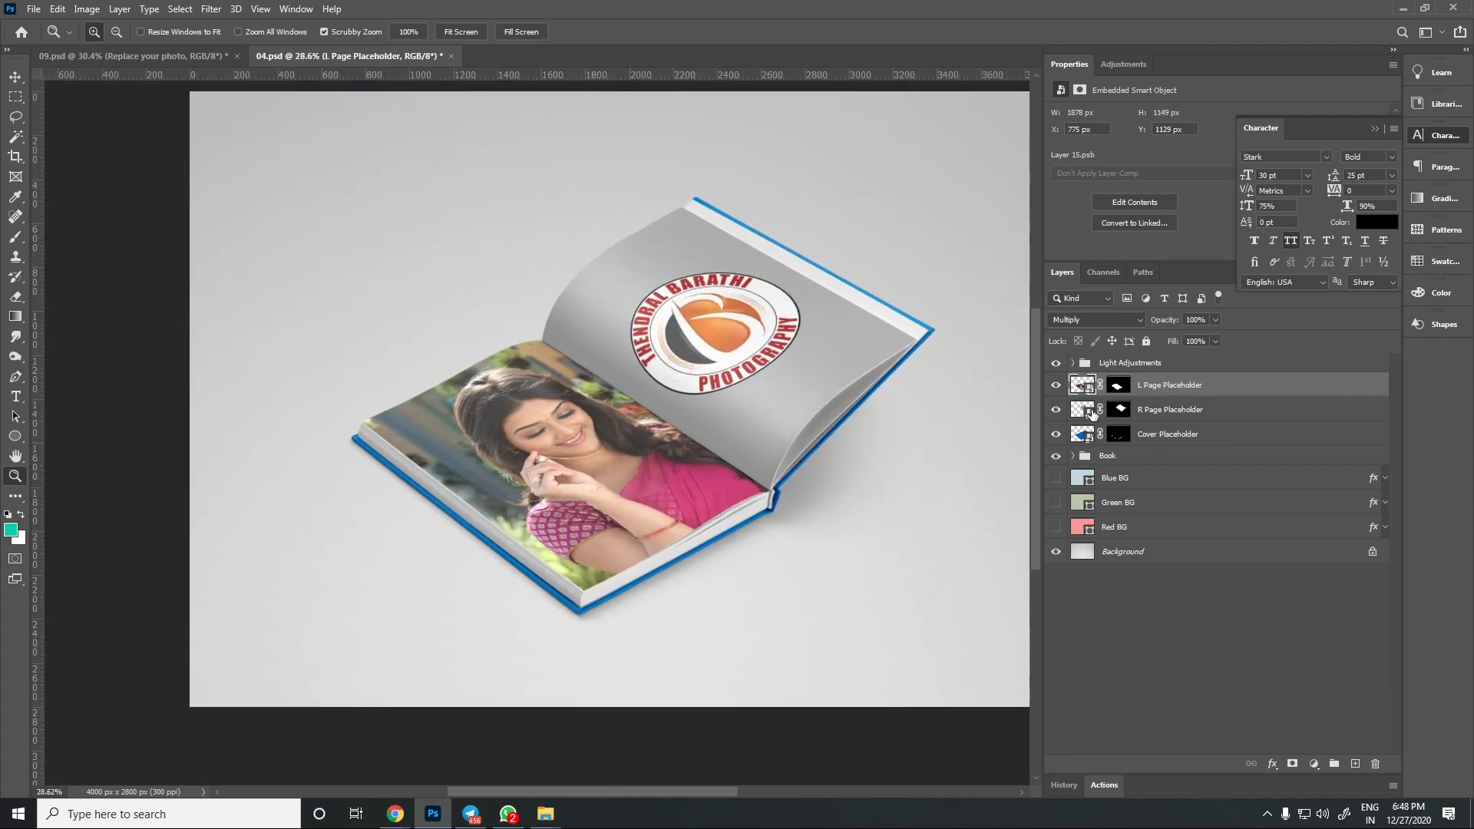
# Open the contents of the R Page Placeholder smart object and place the half-saree18 photo as an embedded layer
pyautogui.doubleClick(1092, 413)
pyautogui.click(35, 10)
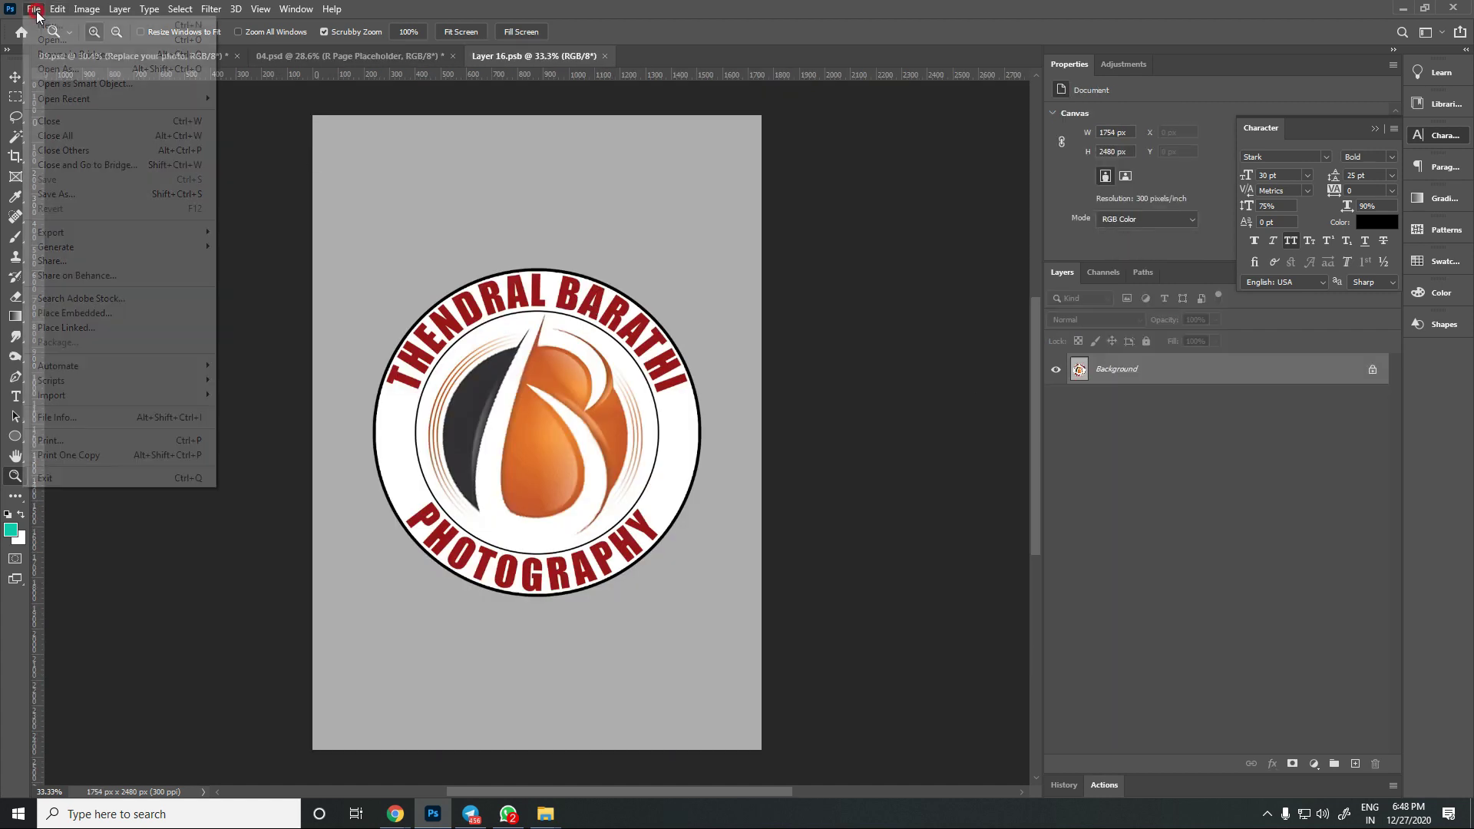
pyautogui.click(146, 312)
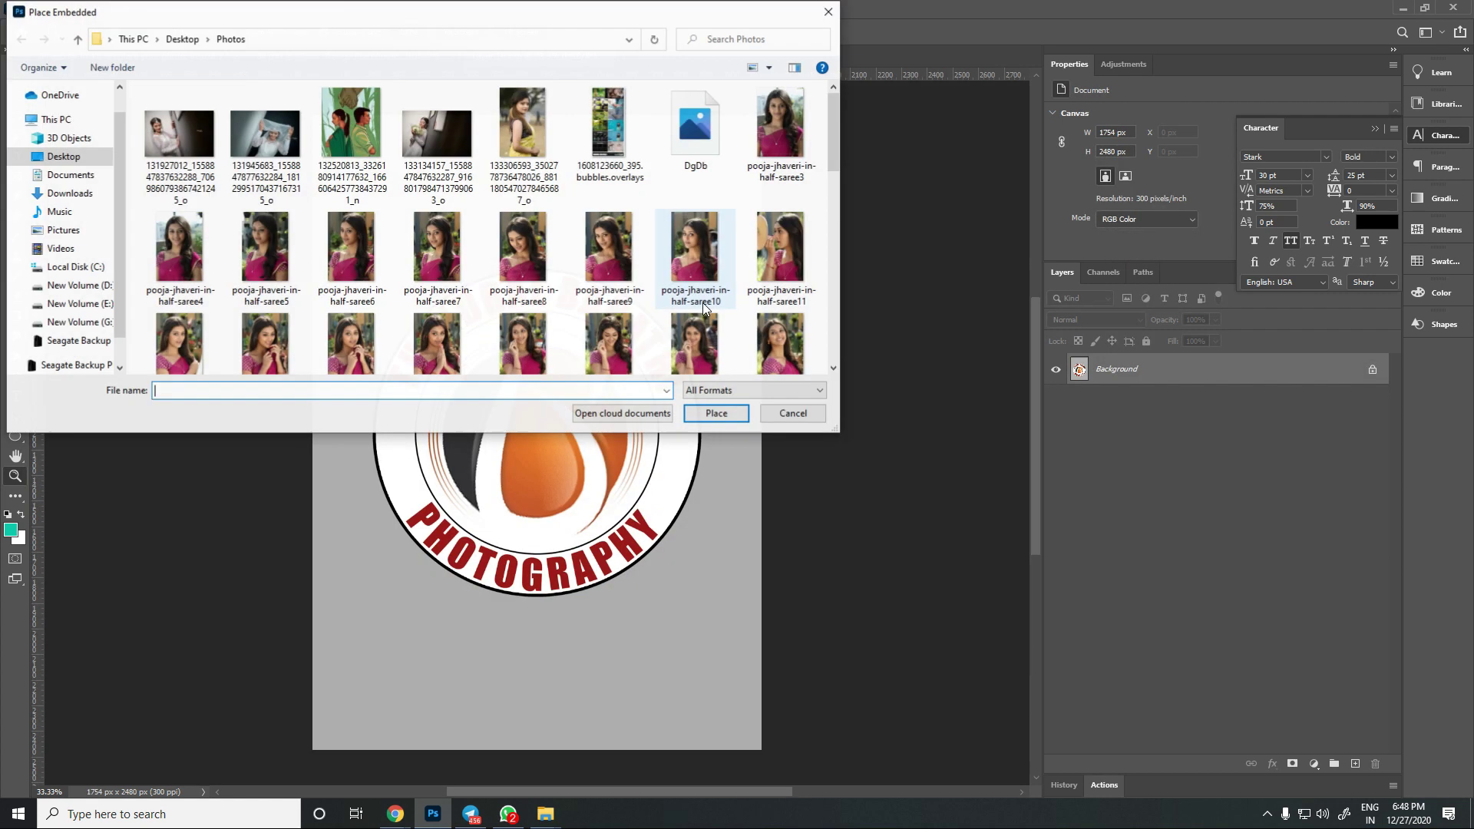
pyautogui.doubleClick(698, 347)
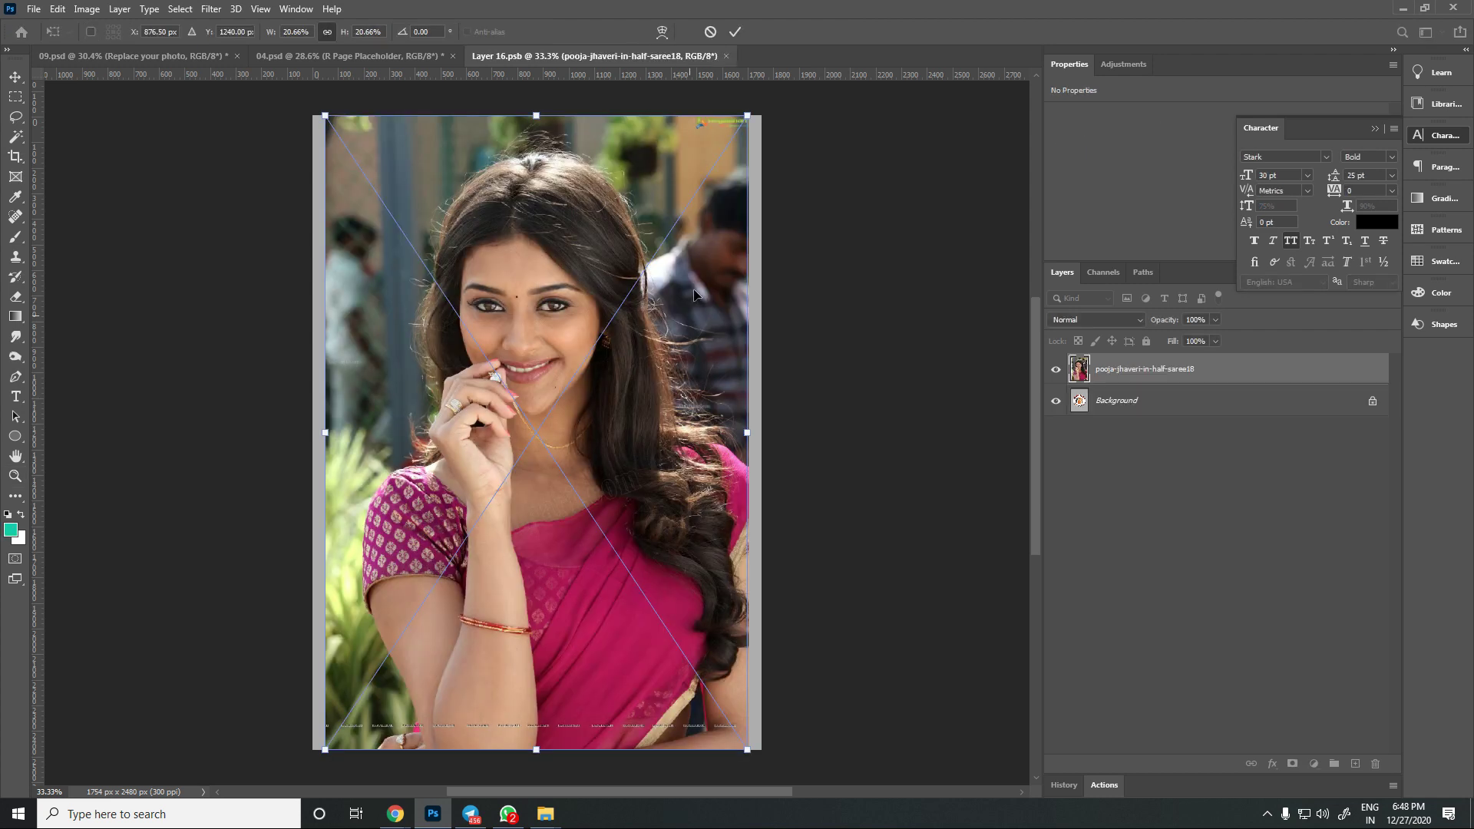
# Enlarge the half-saree18 photo to about 1826 × 2738 px and move it slightly down to cover the page
pyautogui.moveTo(747, 113); pyautogui.dragTo(768, 93)
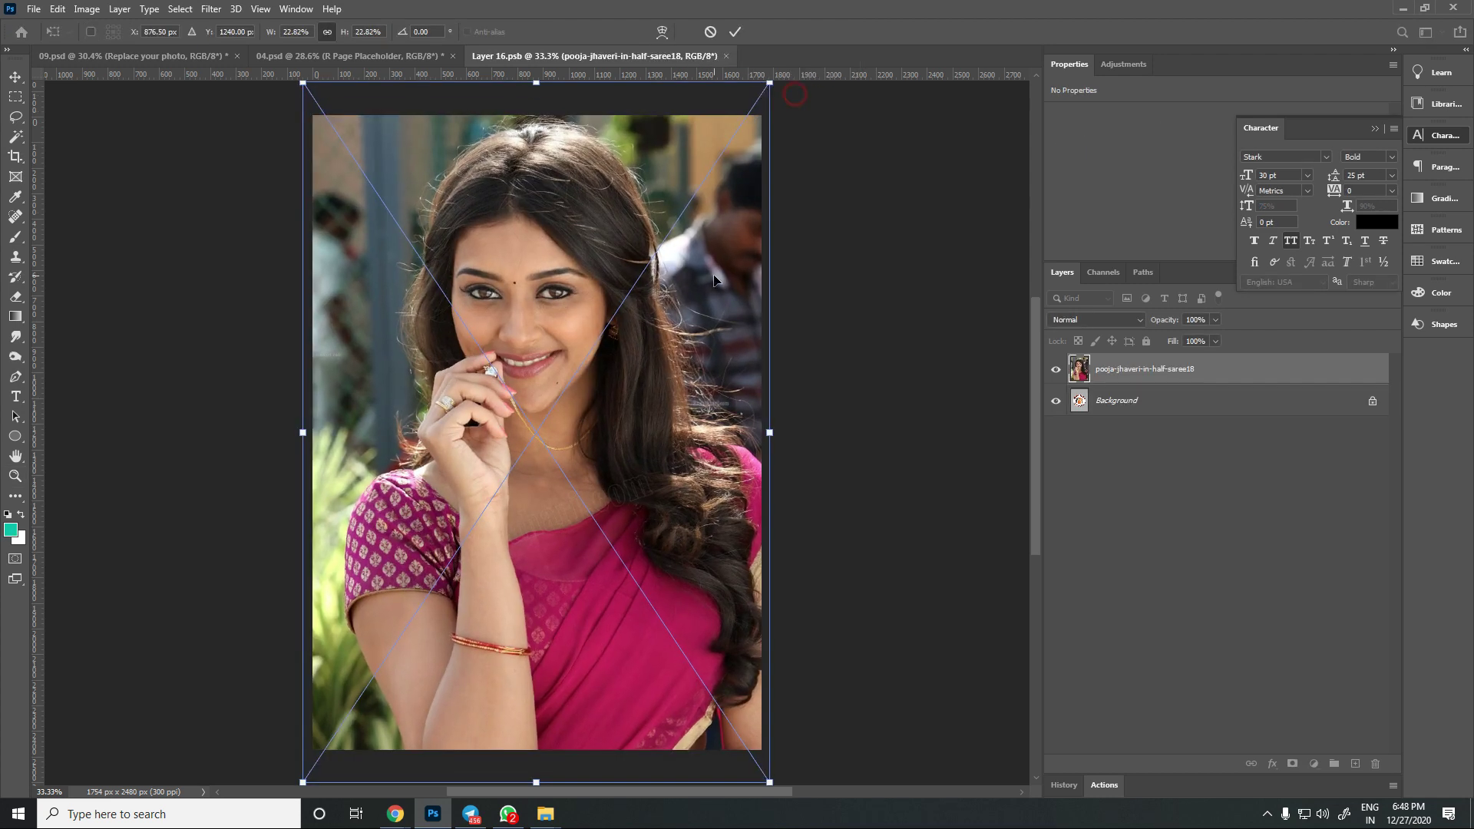
pyautogui.moveTo(750, 242); pyautogui.dragTo(750, 253)
pyautogui.press('Return')
pyautogui.press('z')
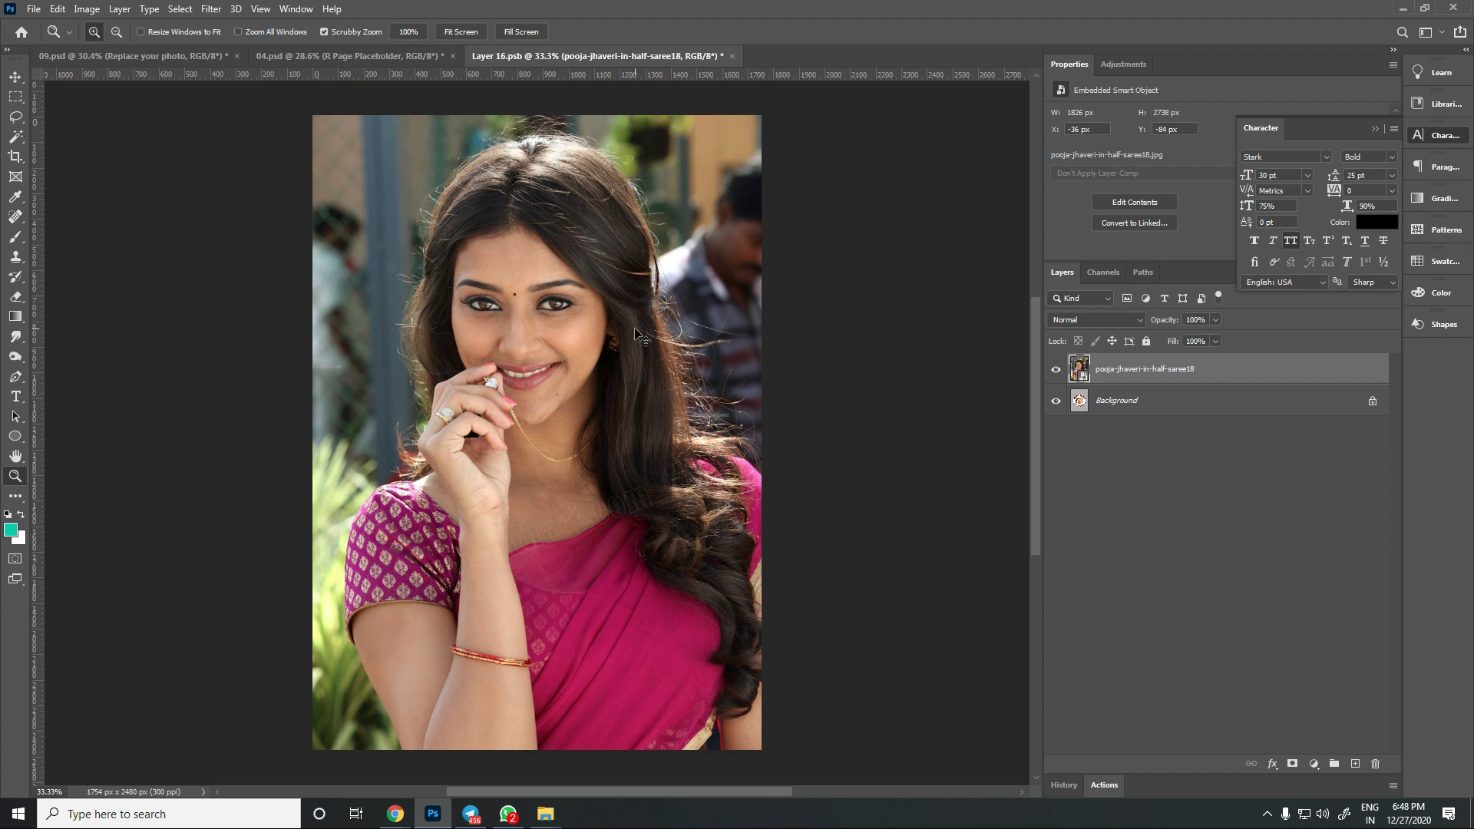
# Save and close the right page smart object, and check both pages on the book in 04.psd
pyautogui.hotkey('ctrl', 's')
pyautogui.click(896, 233)
pyautogui.click(558, 345)
pyautogui.keyDown('alt'); pyautogui.click(561, 347); pyautogui.keyUp('alt')
pyautogui.hotkey('ctrl', 'w')
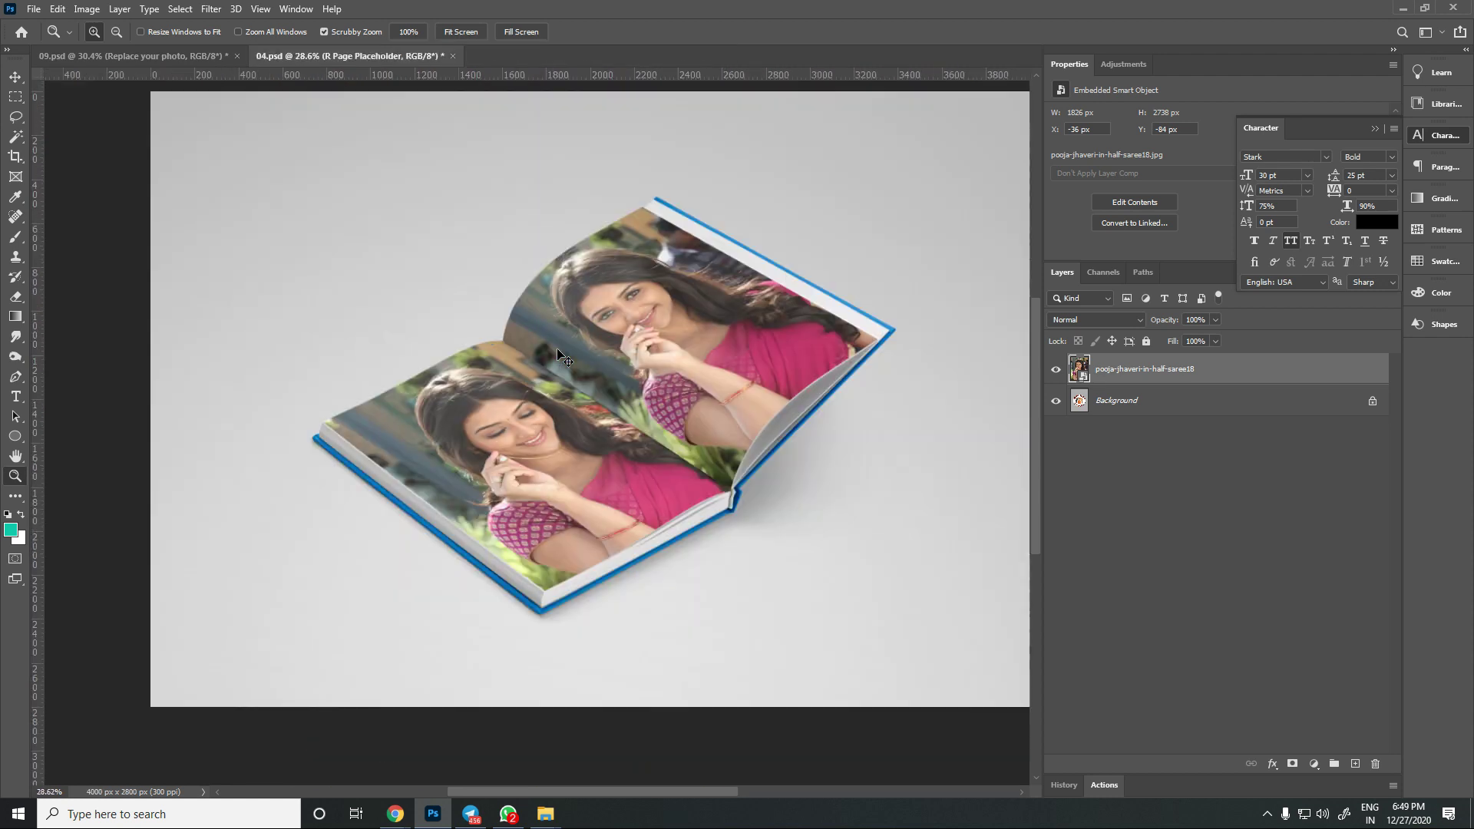
pyautogui.moveTo(564, 359); pyautogui.dragTo(674, 422)
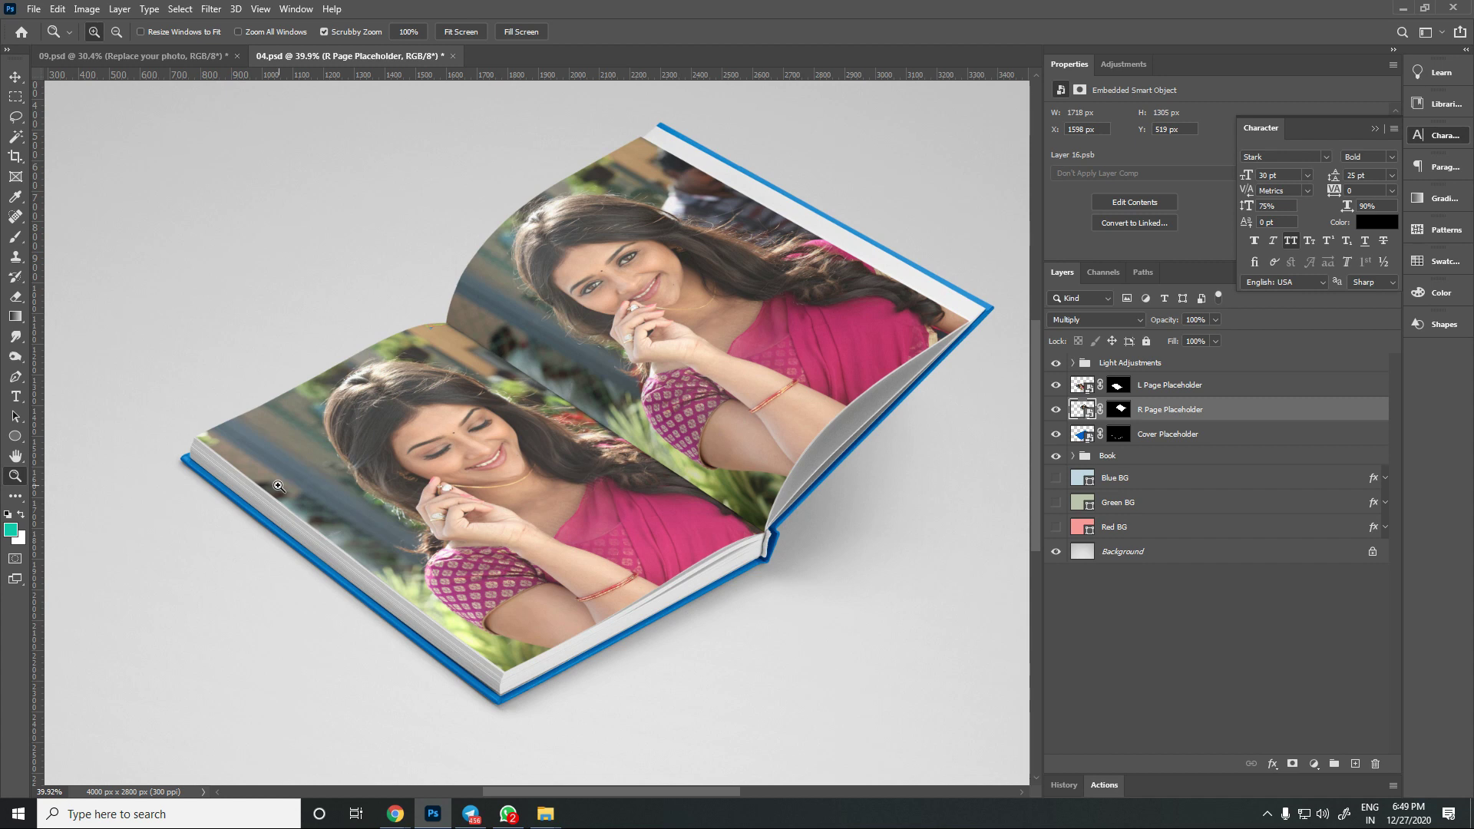
# Inspect the book's blue cover edge, then open the Cover Placeholder contents and place the embedded photo of the bride leaning against the wall
pyautogui.click(307, 584)
pyautogui.moveTo(307, 584)
pyautogui.mouseDown()
pyautogui.moveTo(325, 602)
pyautogui.moveTo(296, 586)
pyautogui.mouseUp()
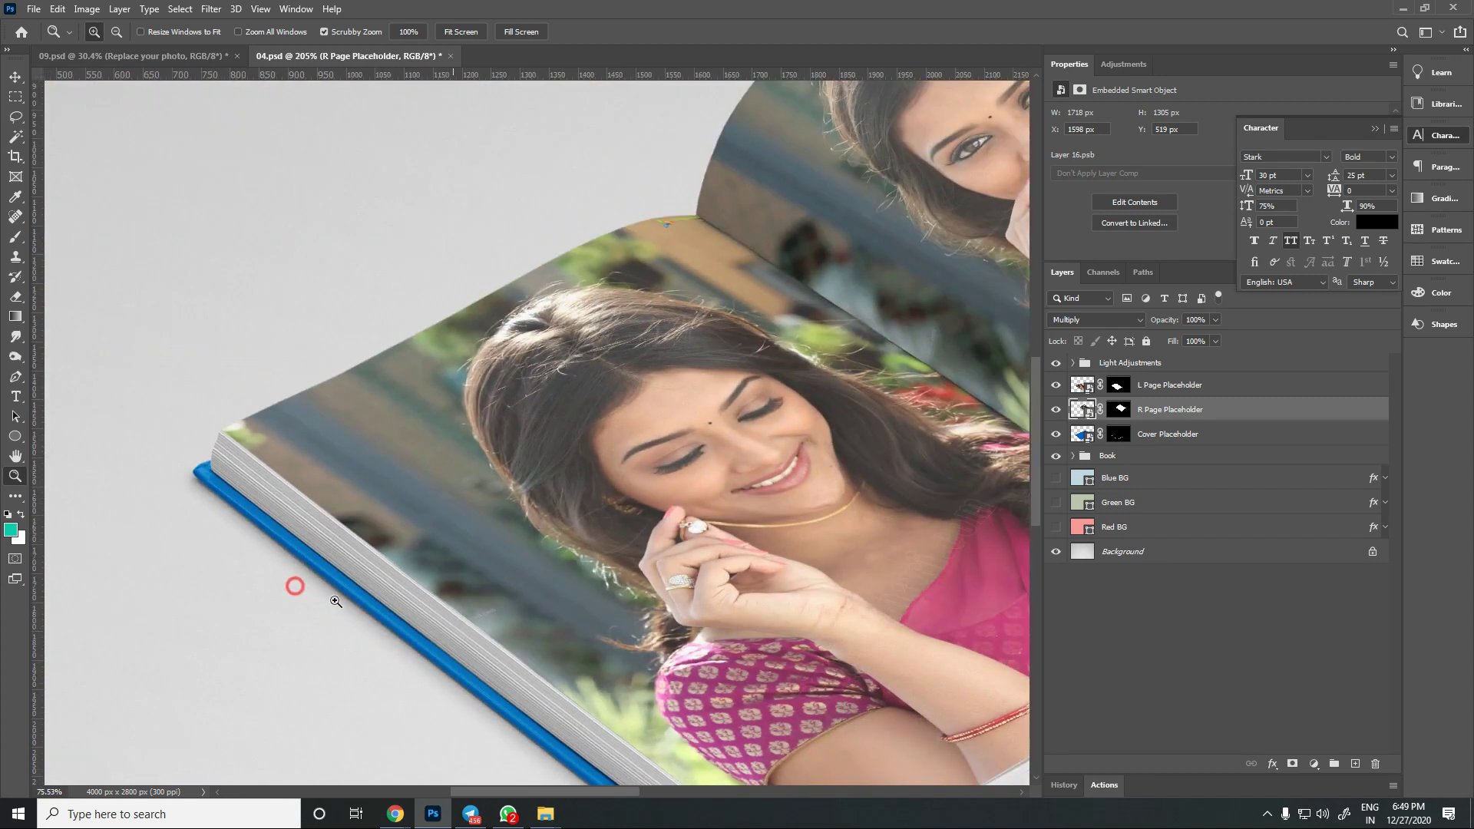
pyautogui.moveTo(150, 392); pyautogui.dragTo(155, 395)
pyautogui.moveTo(434, 680); pyautogui.dragTo(369, 675)
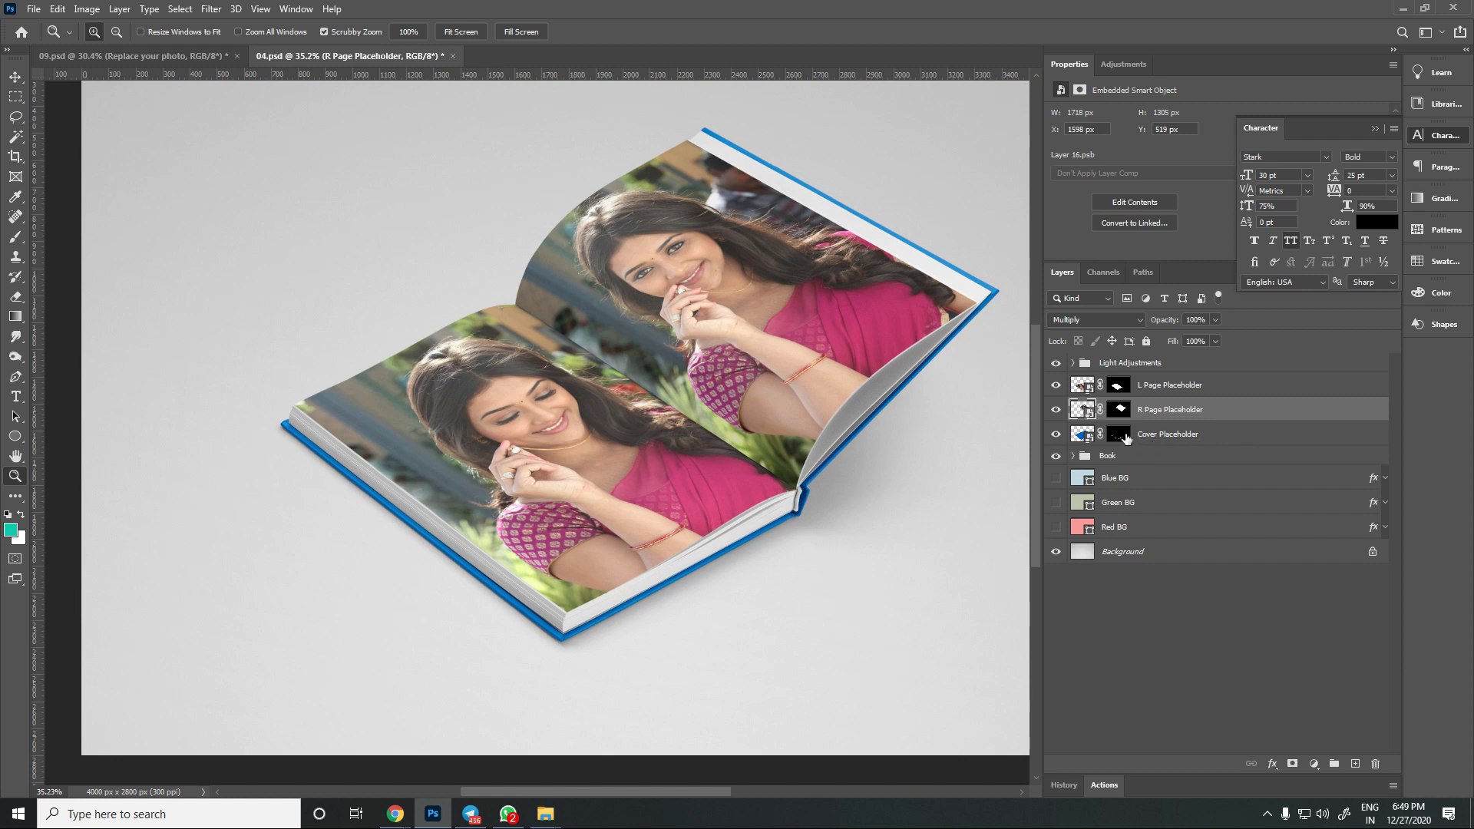
pyautogui.doubleClick(1083, 435)
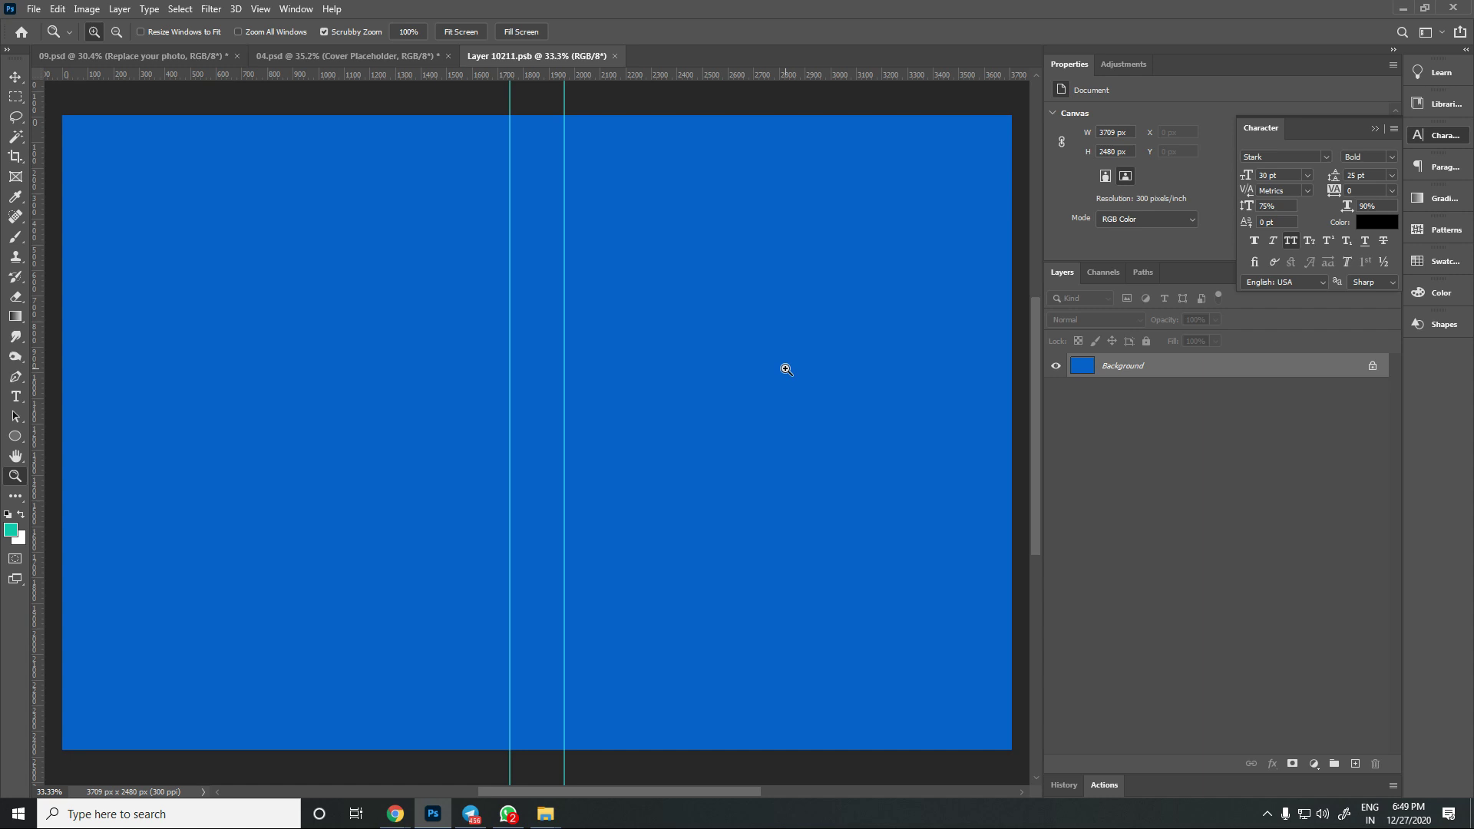
pyautogui.click(34, 9)
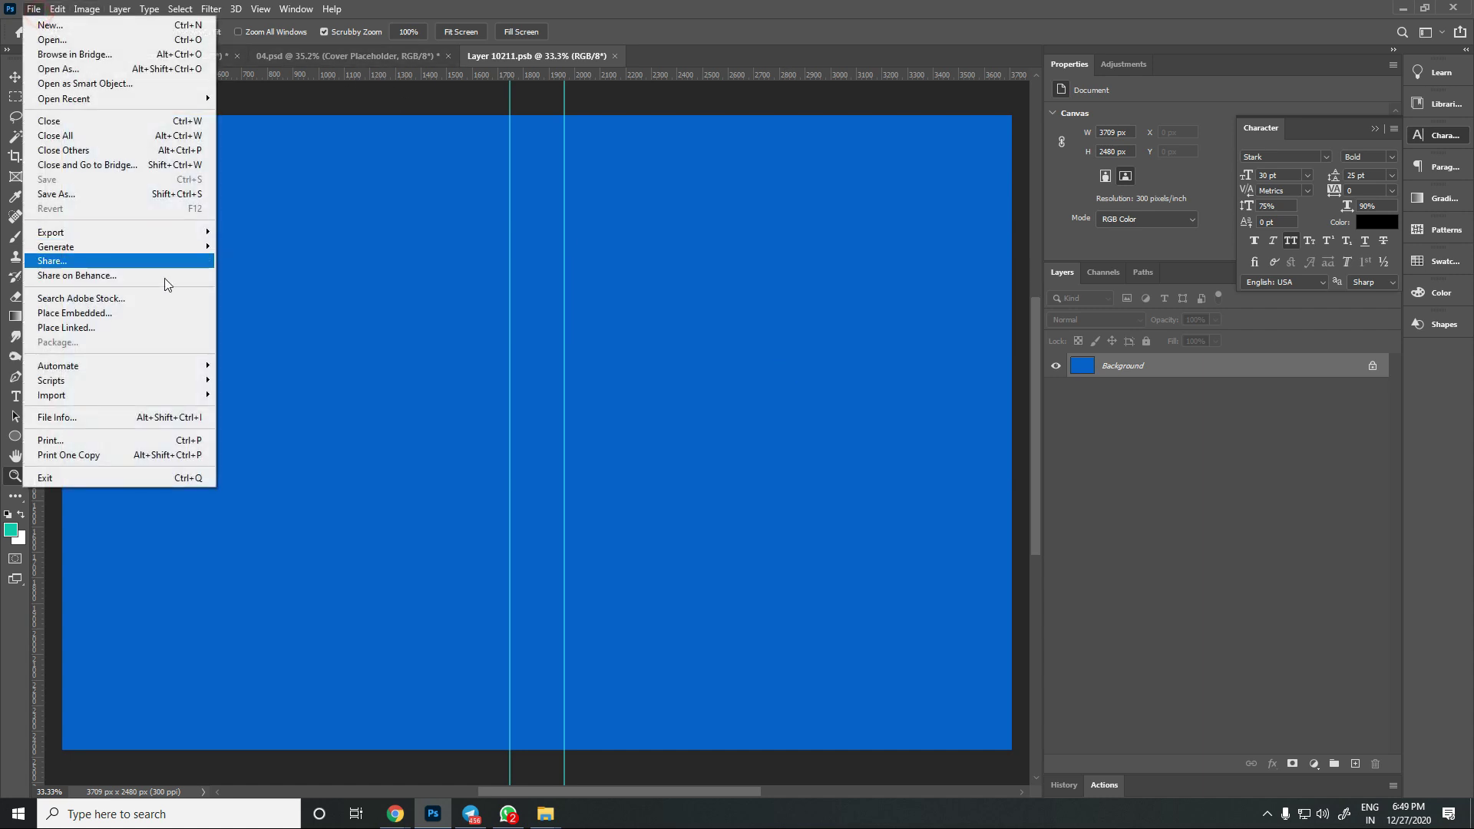
pyautogui.click(156, 312)
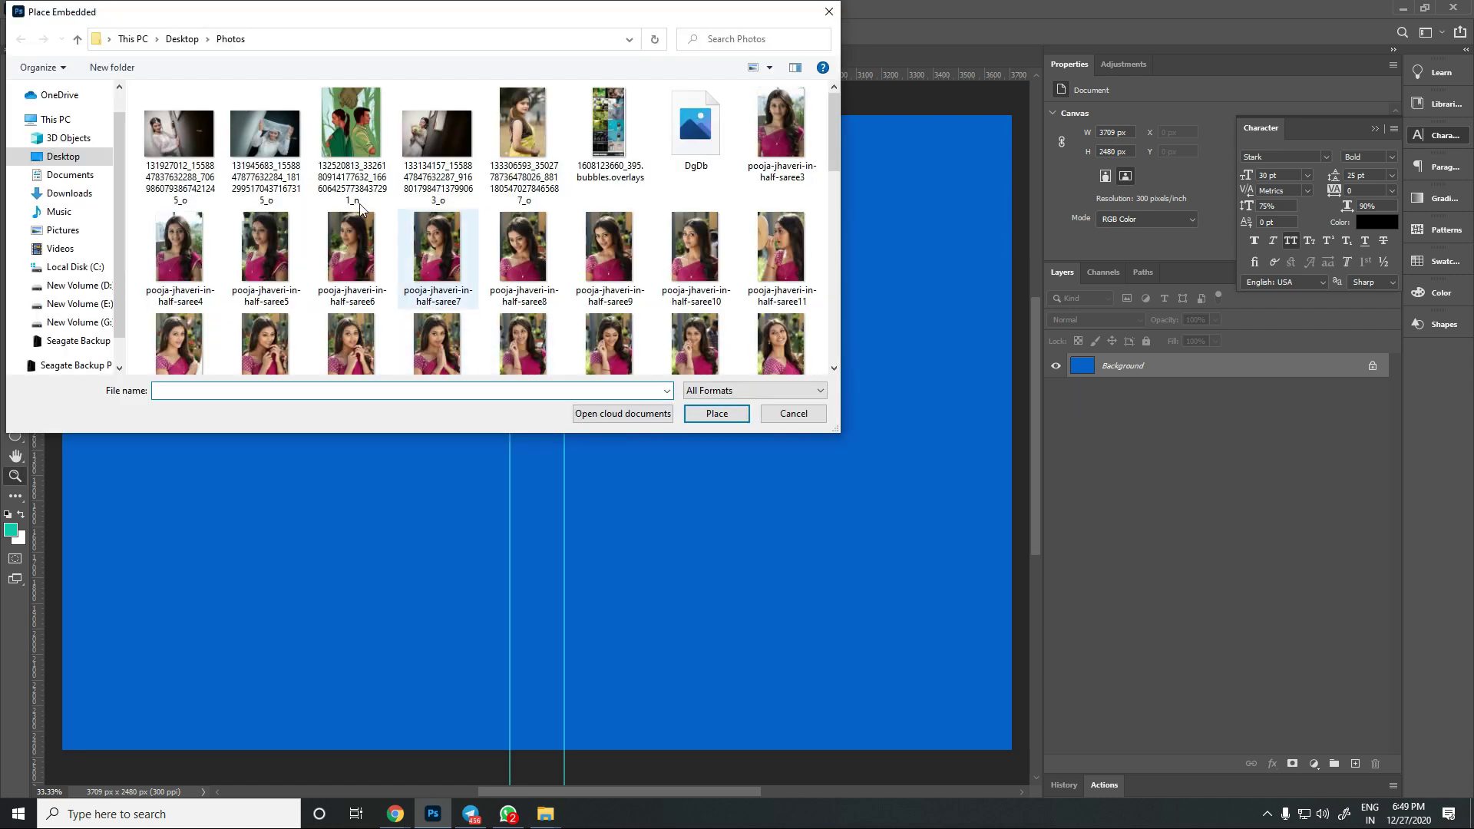
pyautogui.doubleClick(191, 148)
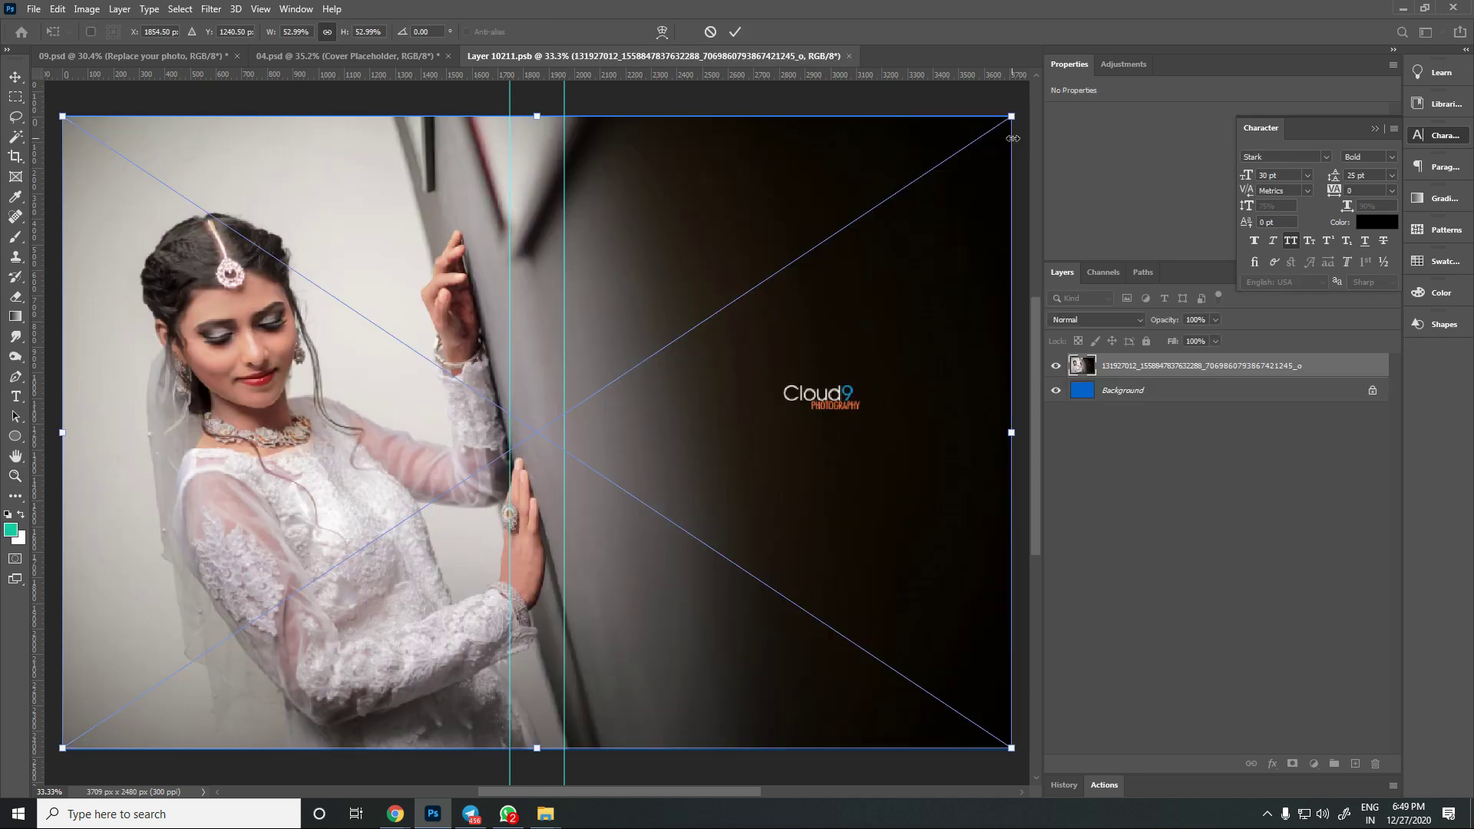
# Enlarge the bride photo to about 7031 × 4688 px, extending beyond the cover artwork
pyautogui.moveTo(1012, 116); pyautogui.dragTo(972, 489)
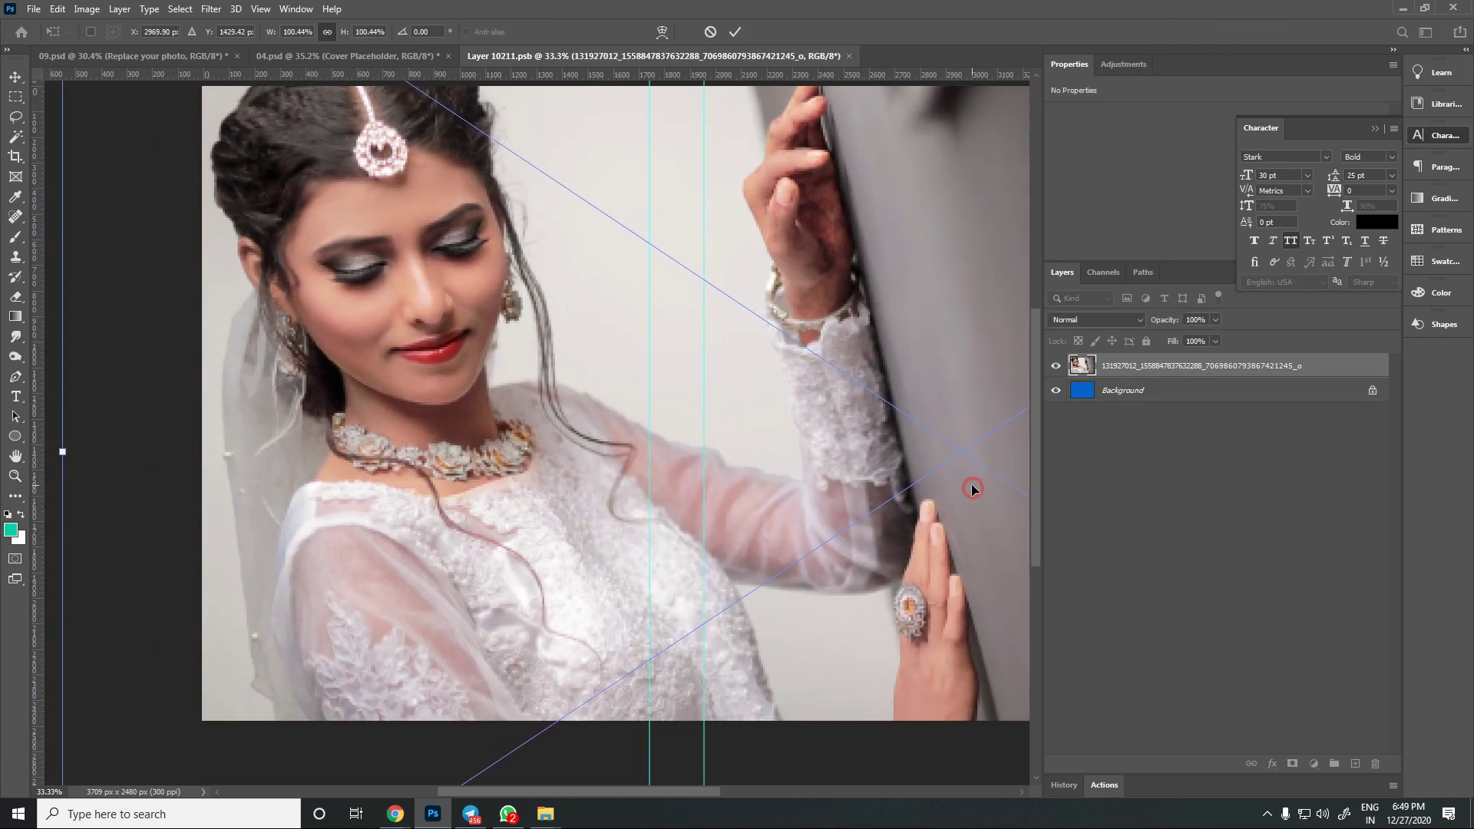
pyautogui.press('Return')
pyautogui.press('z')
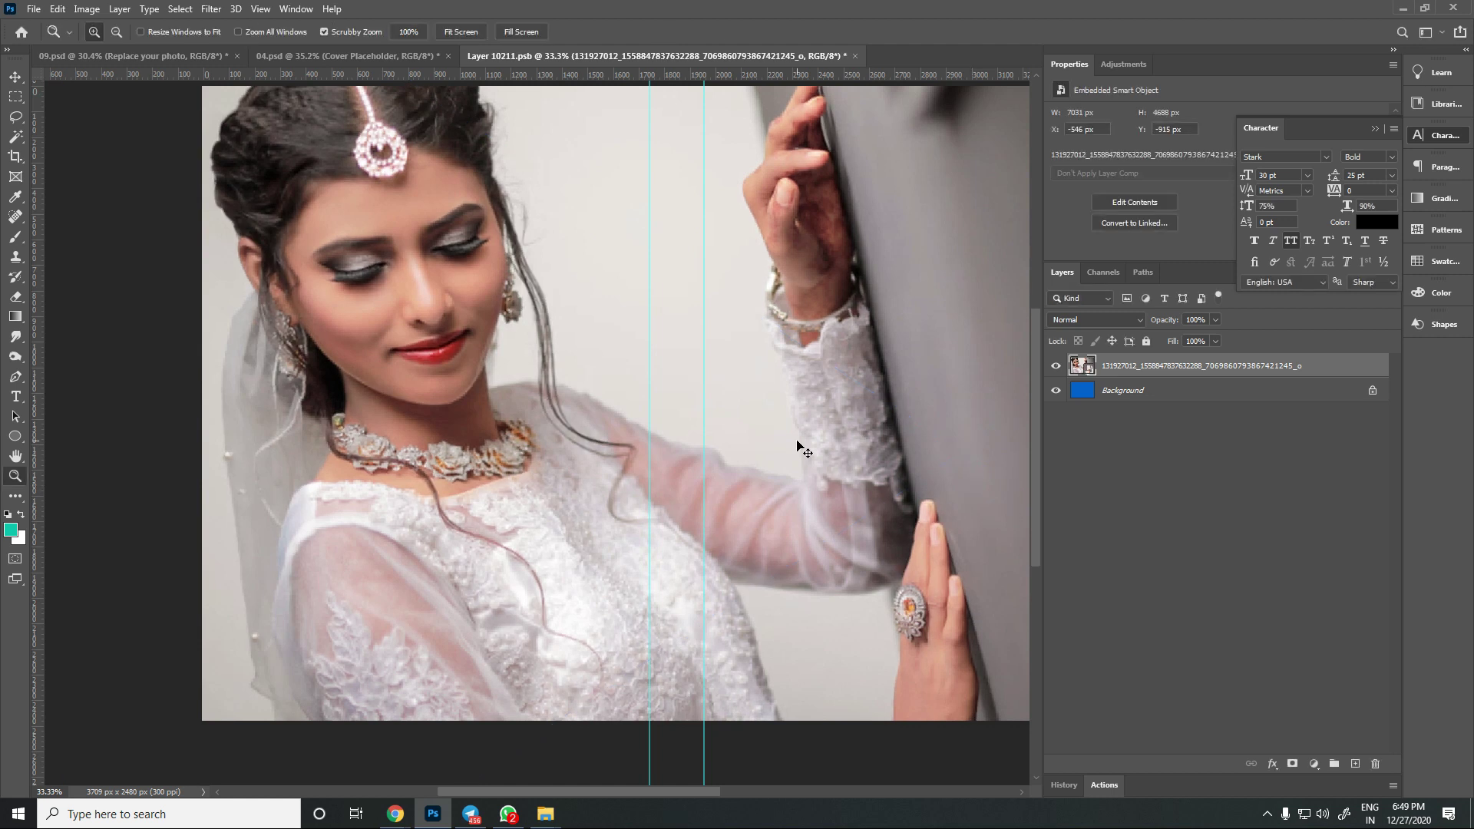
# Save the cover smart object with Maximize Compatibility, close it, and check the new cover edges on the book
pyautogui.hotkey('ctrl', 's')
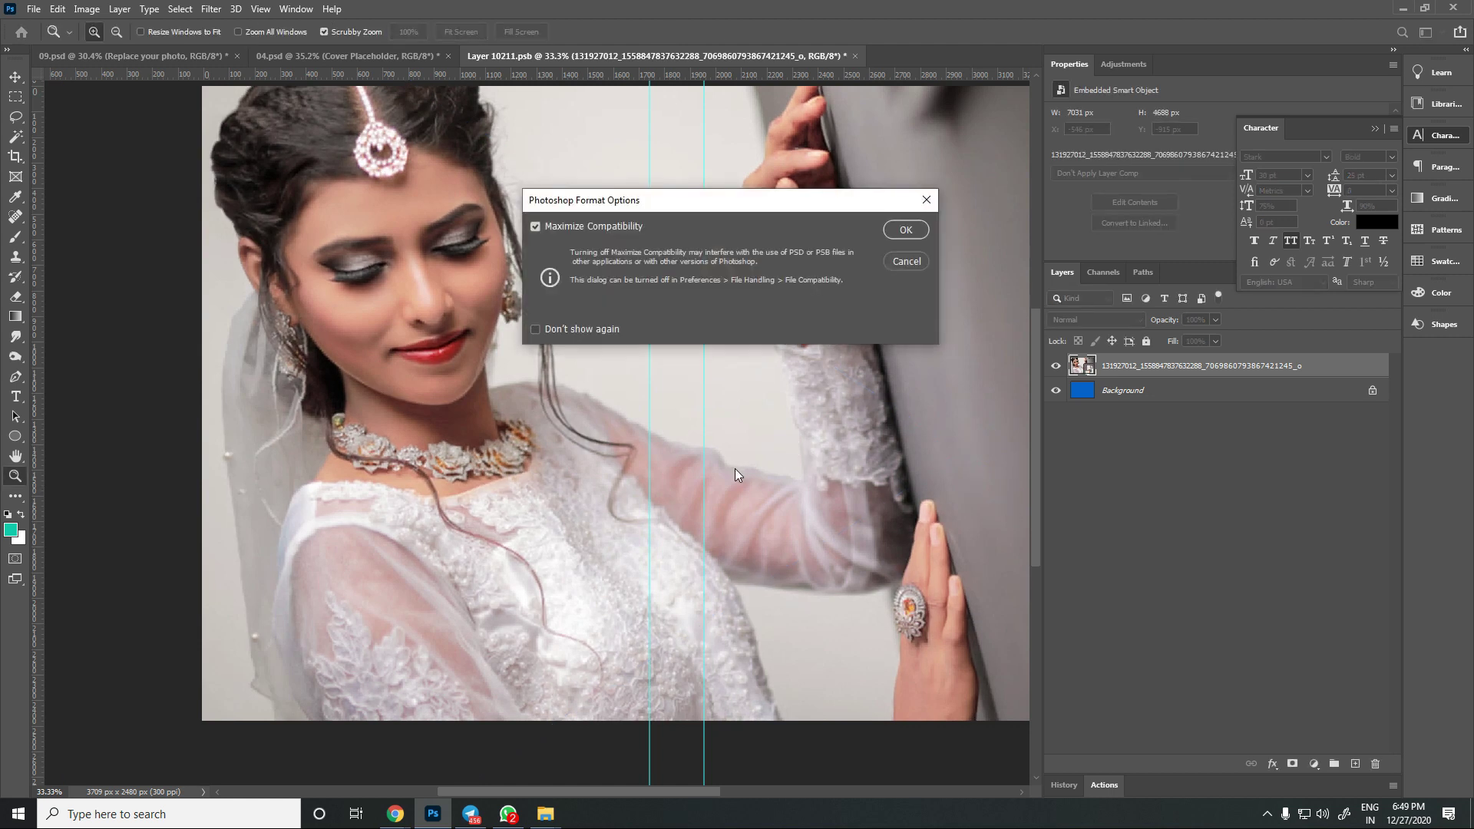
pyautogui.click(906, 230)
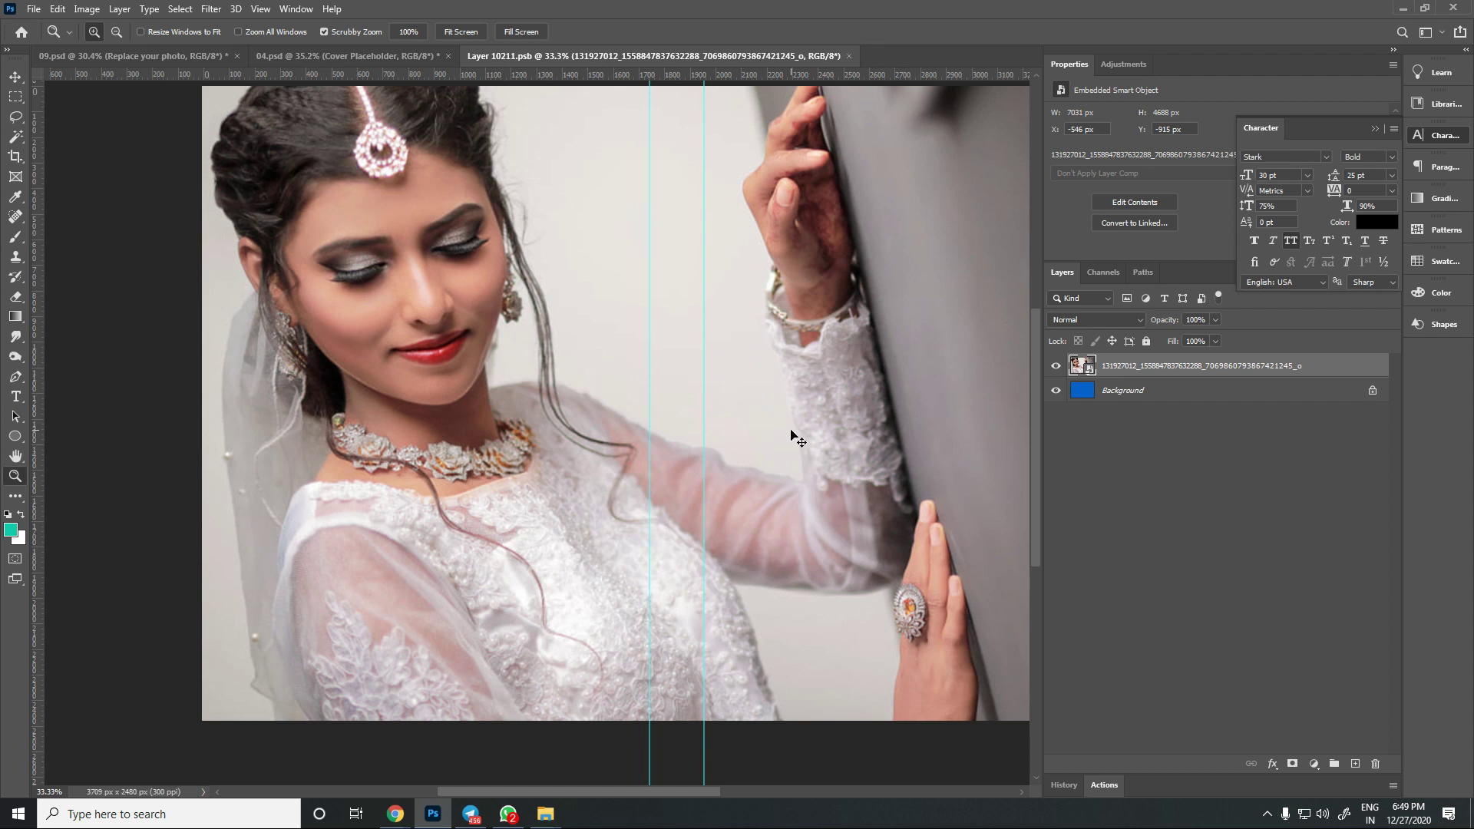
pyautogui.hotkey('ctrl', 'w')
pyautogui.moveTo(663, 607); pyautogui.dragTo(649, 497)
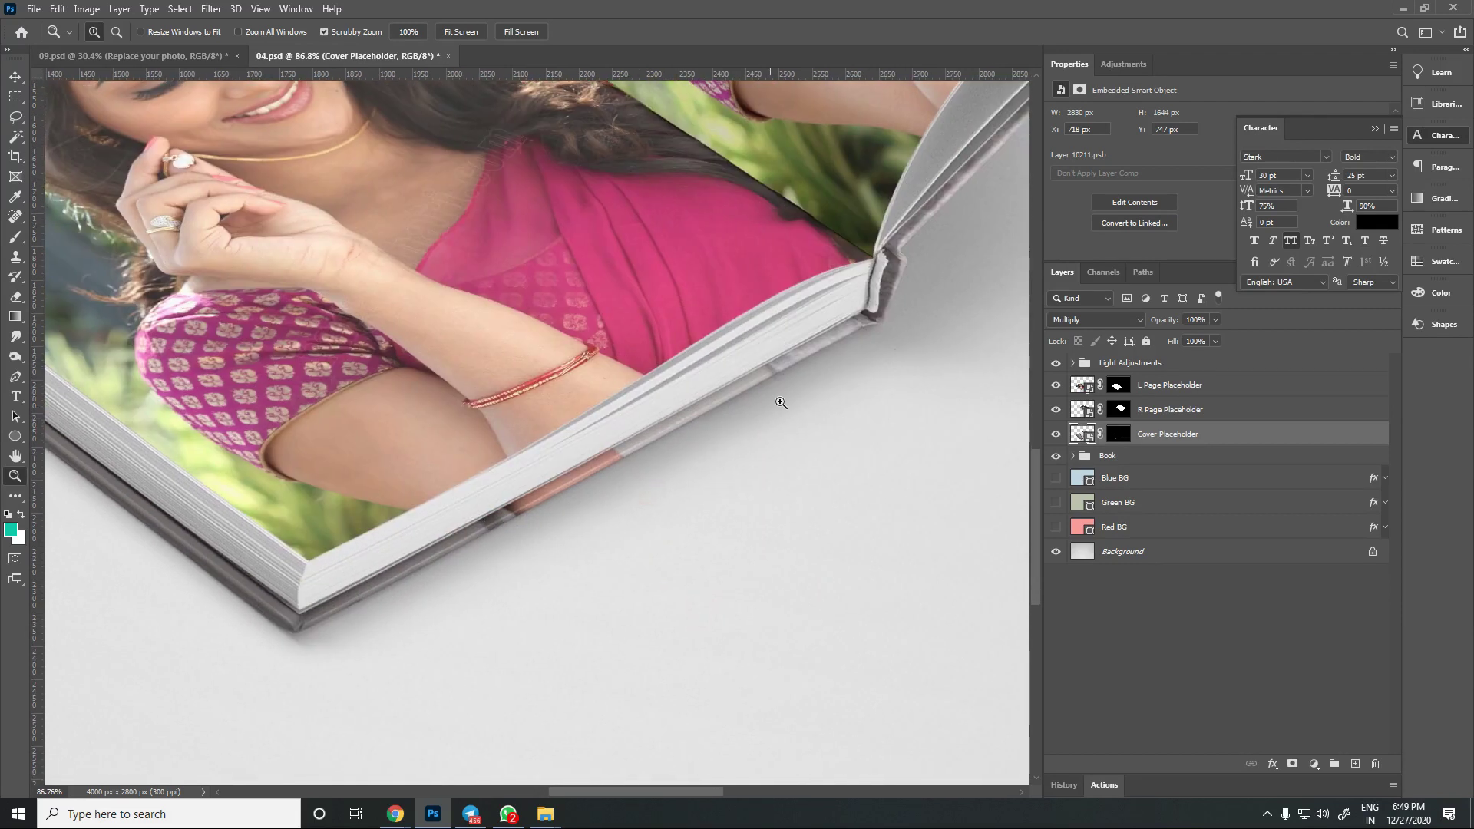
pyautogui.moveTo(878, 327); pyautogui.dragTo(590, 513)
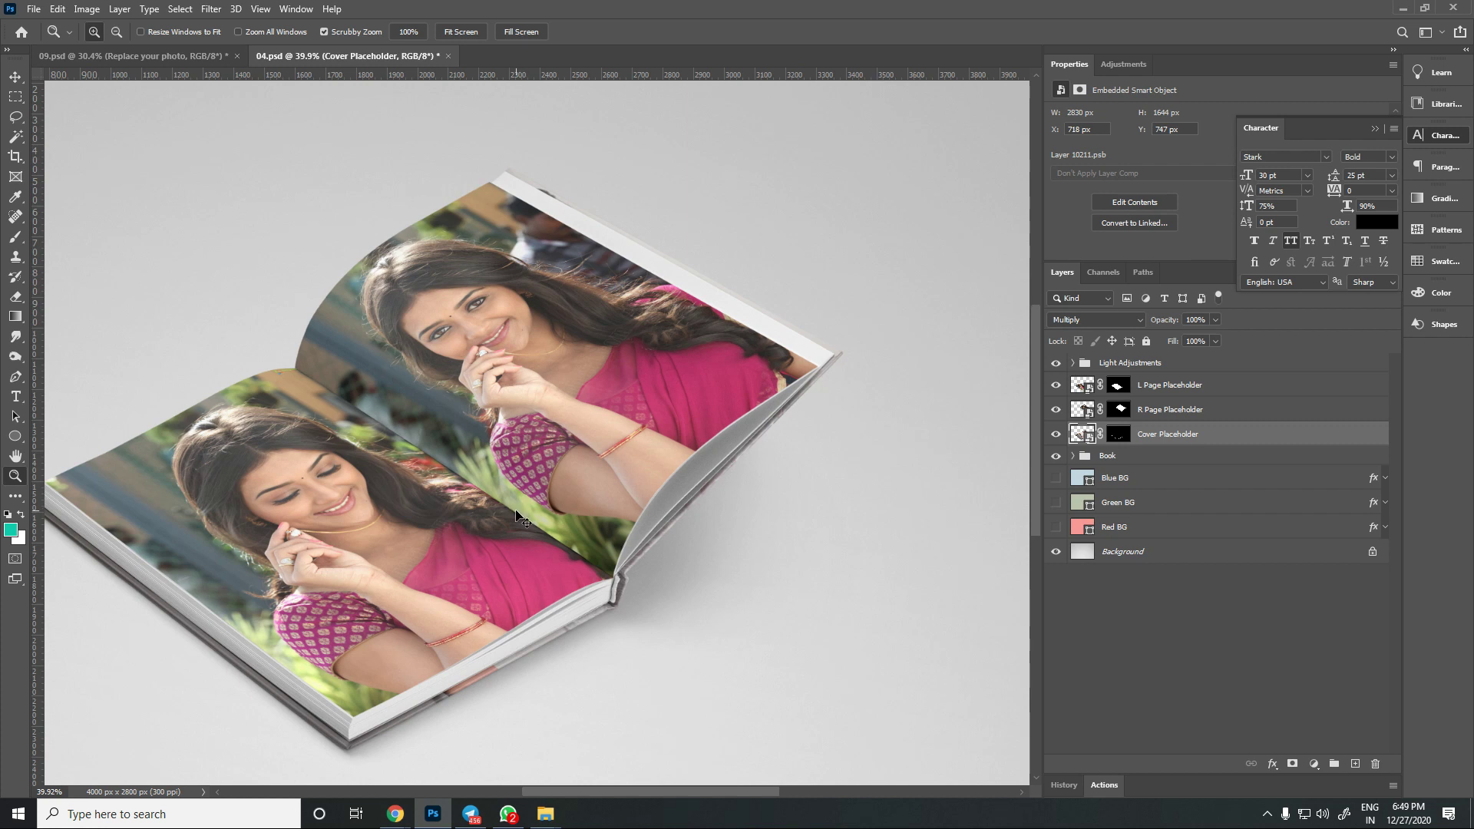
# Open 08.psd from the PSD folder in Photoshop and examine its standing, open and lying books
pyautogui.click(1402, 8)
pyautogui.moveTo(760, 190); pyautogui.dragTo(581, 283)
pyautogui.moveTo(551, 428); pyautogui.dragTo(591, 451)
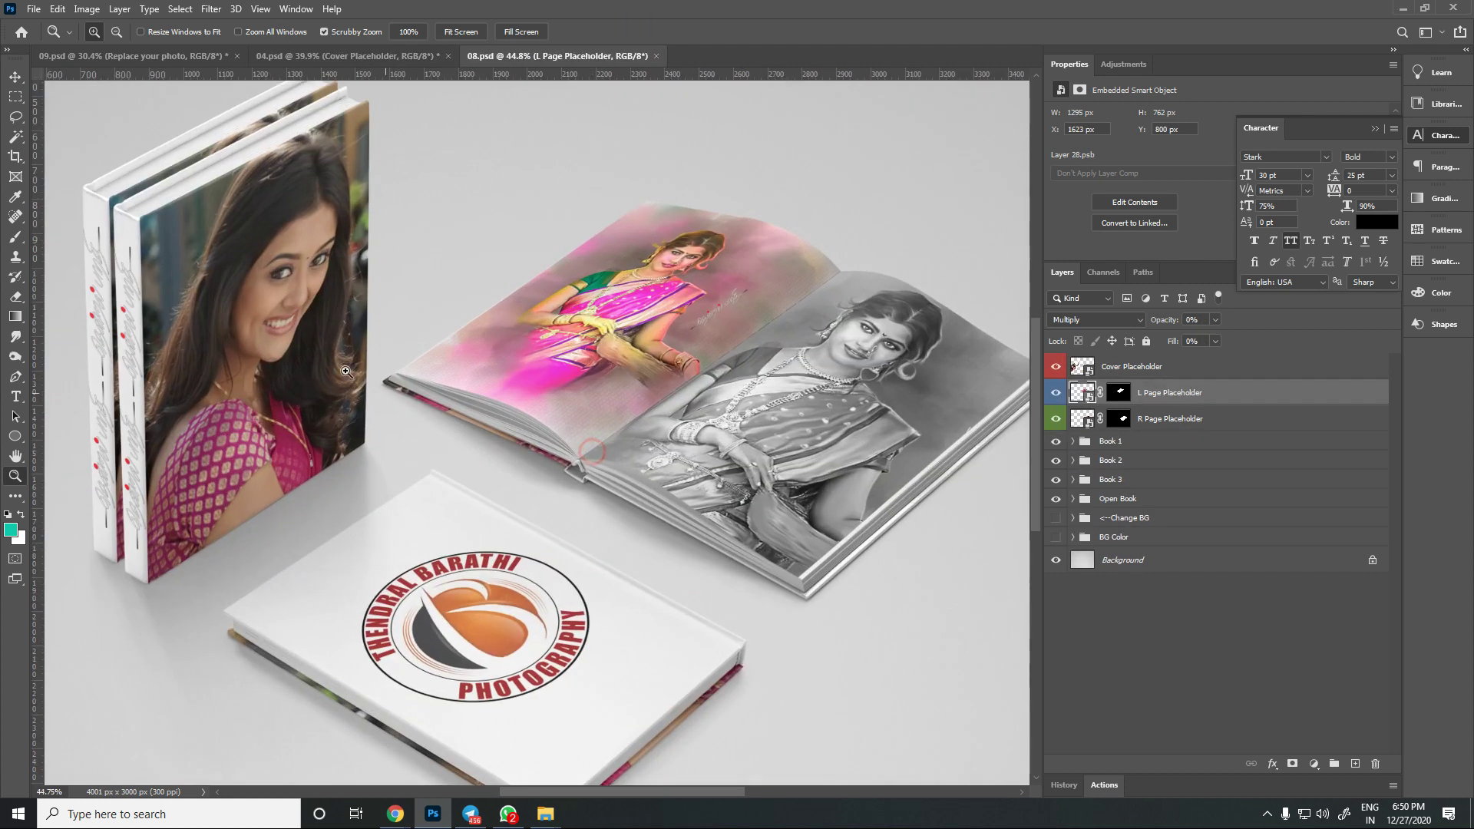
pyautogui.click(468, 630)
pyautogui.keyDown('alt'); pyautogui.click(252, 337); pyautogui.keyUp('alt')
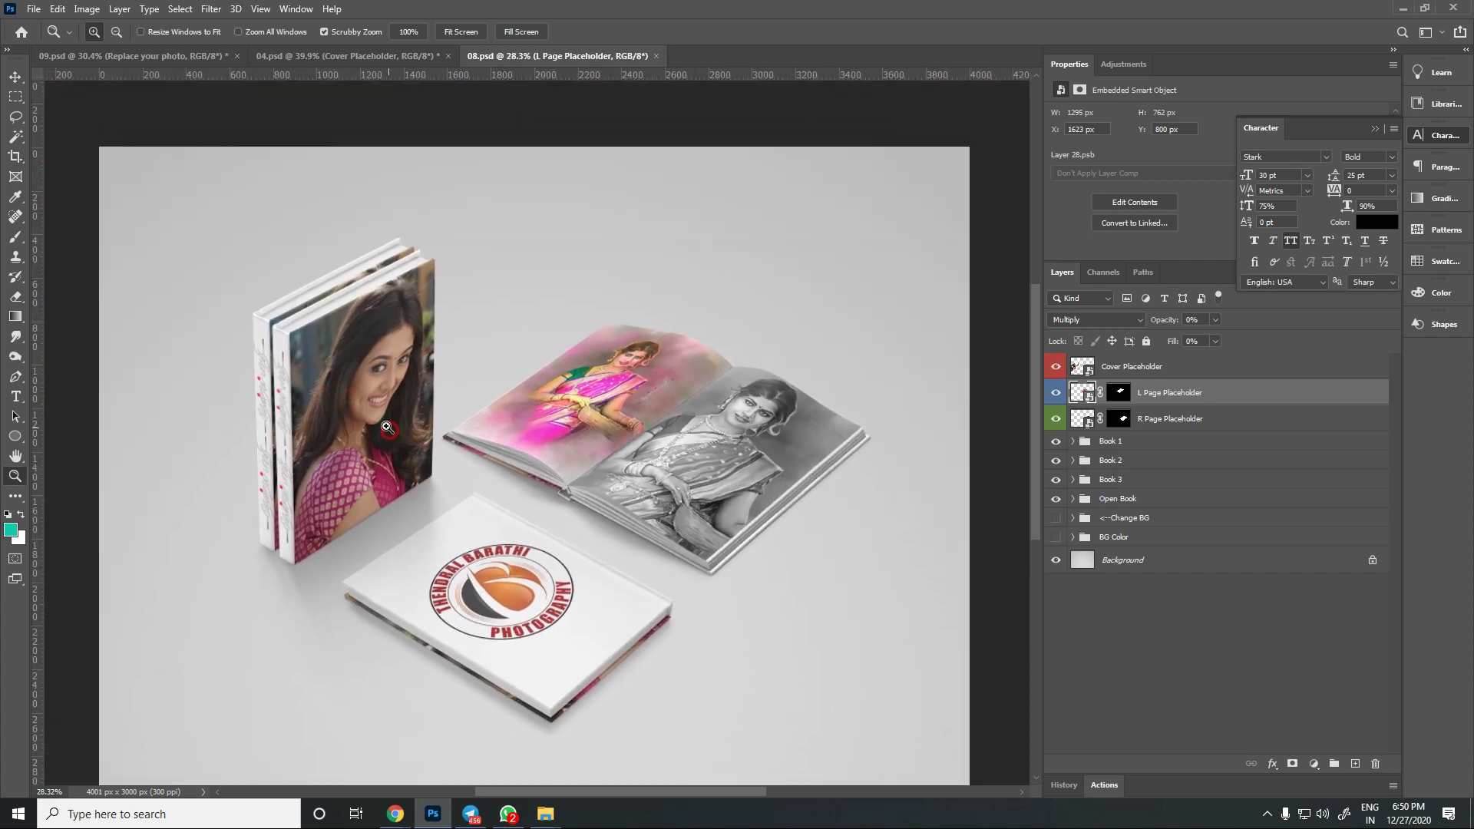
pyautogui.click(386, 427)
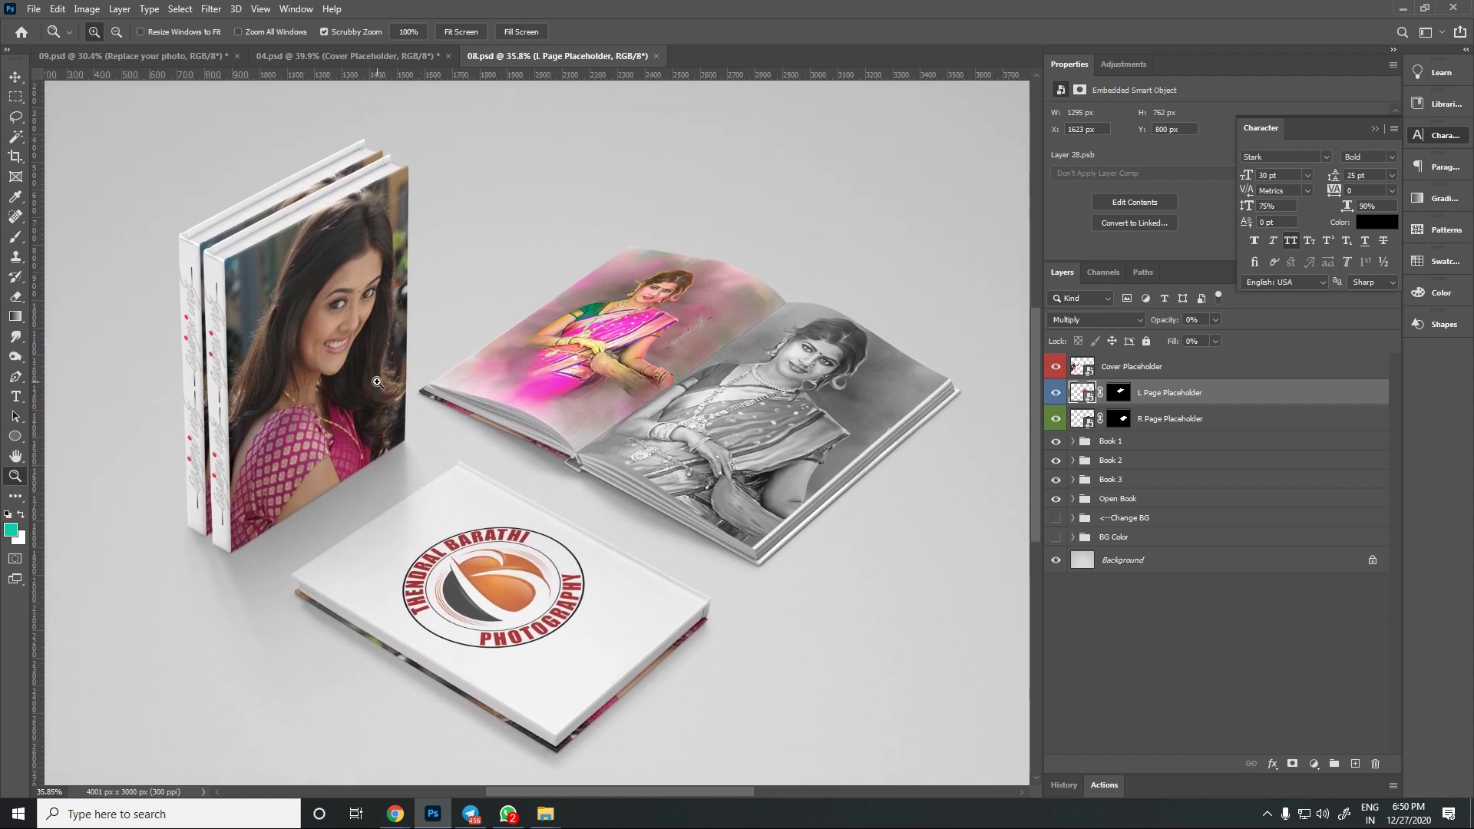
pyautogui.moveTo(378, 378)
pyautogui.mouseDown()
pyautogui.moveTo(415, 380)
pyautogui.moveTo(386, 391)
pyautogui.mouseUp()
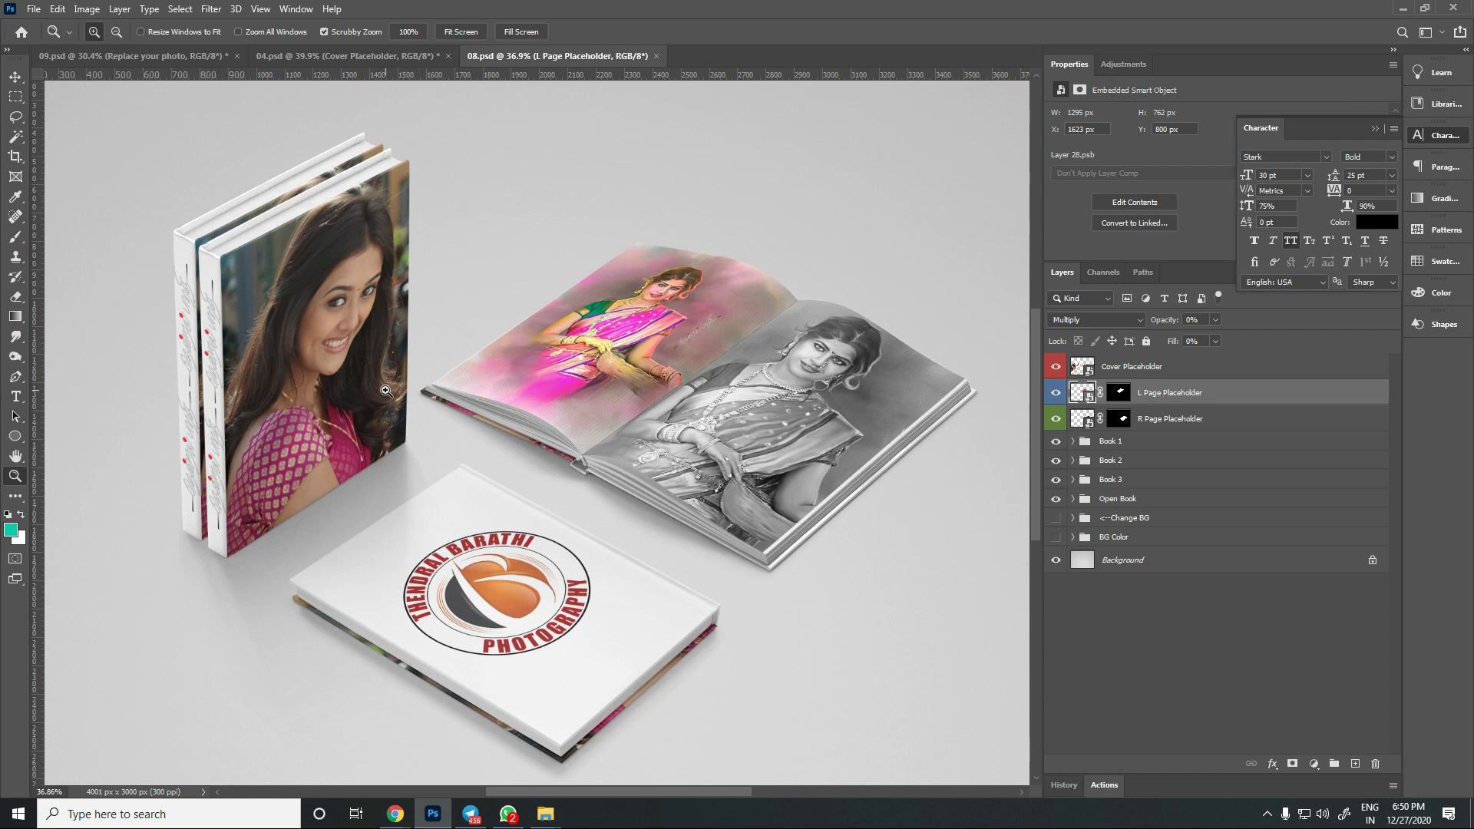
pyautogui.moveTo(430, 405)
pyautogui.mouseDown()
pyautogui.moveTo(453, 409)
pyautogui.moveTo(435, 404)
pyautogui.mouseUp()
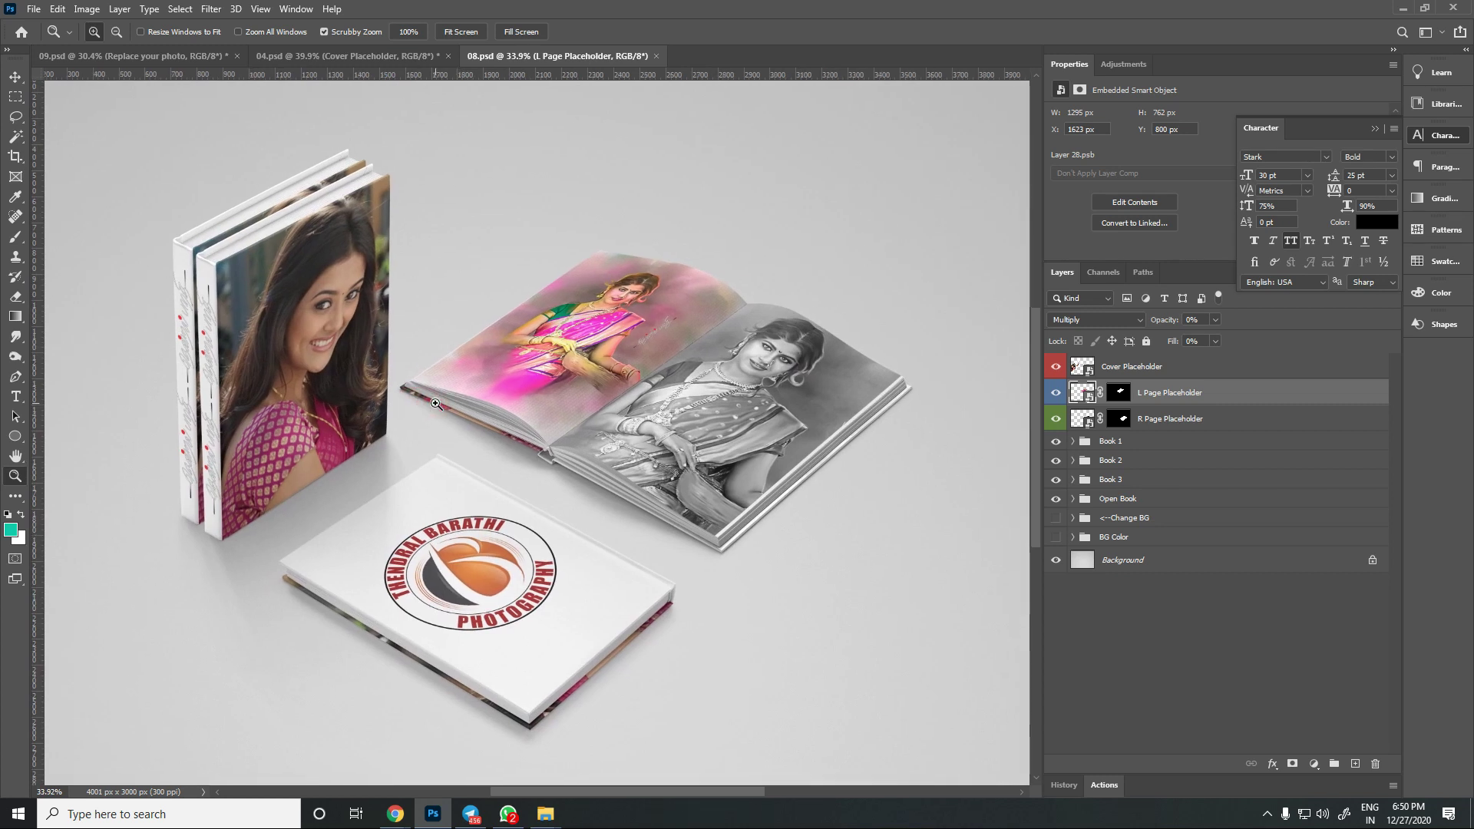